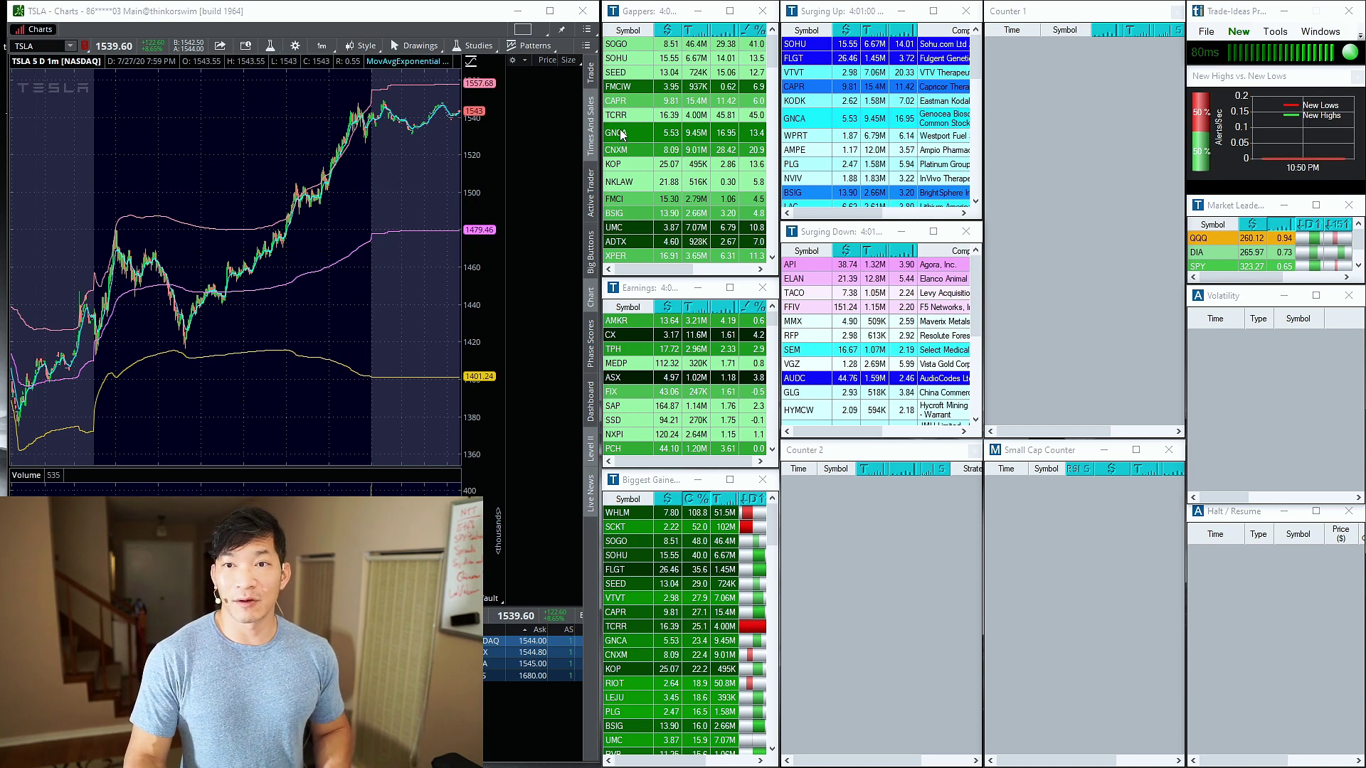
Select CNXM in Gappers to show the TSLA chart doesn't follow, and reach the scanner's Tools
left_click(630, 150)
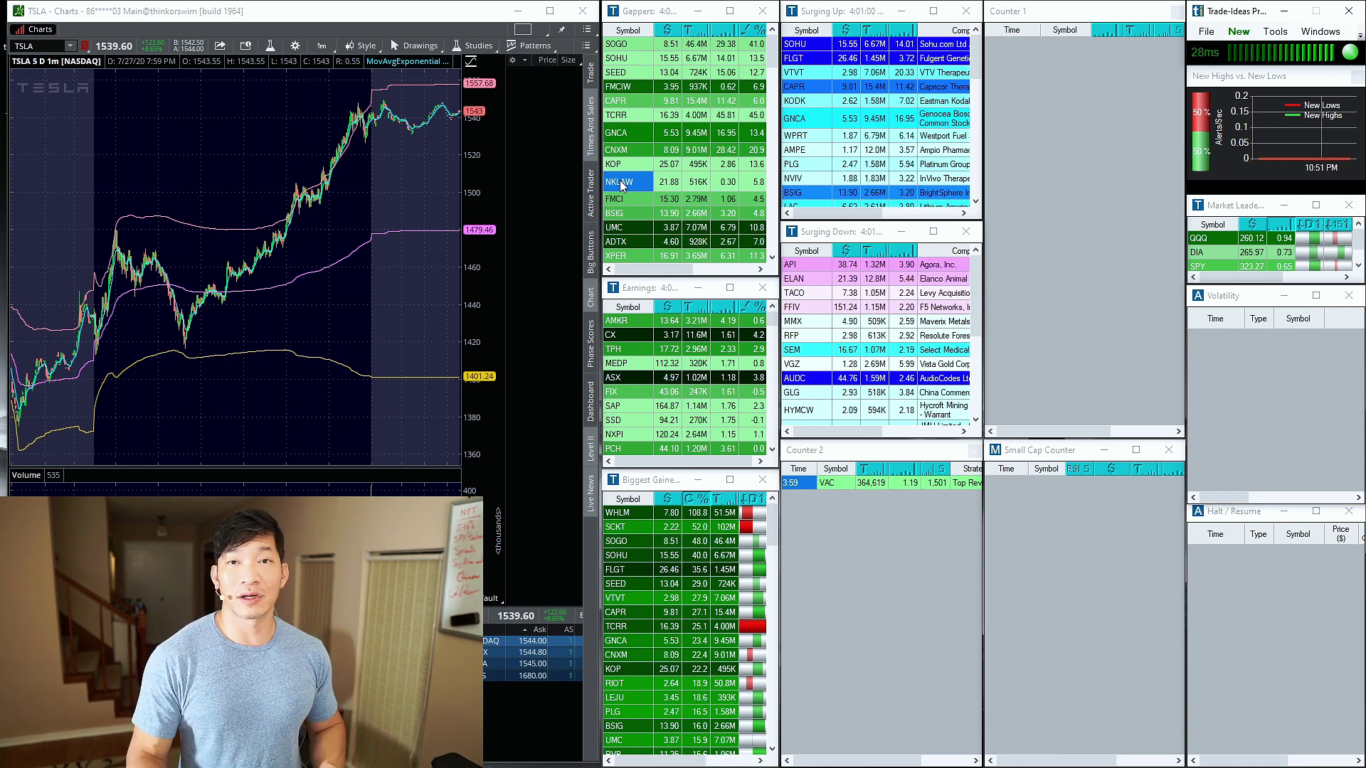
left_click(1274, 34)
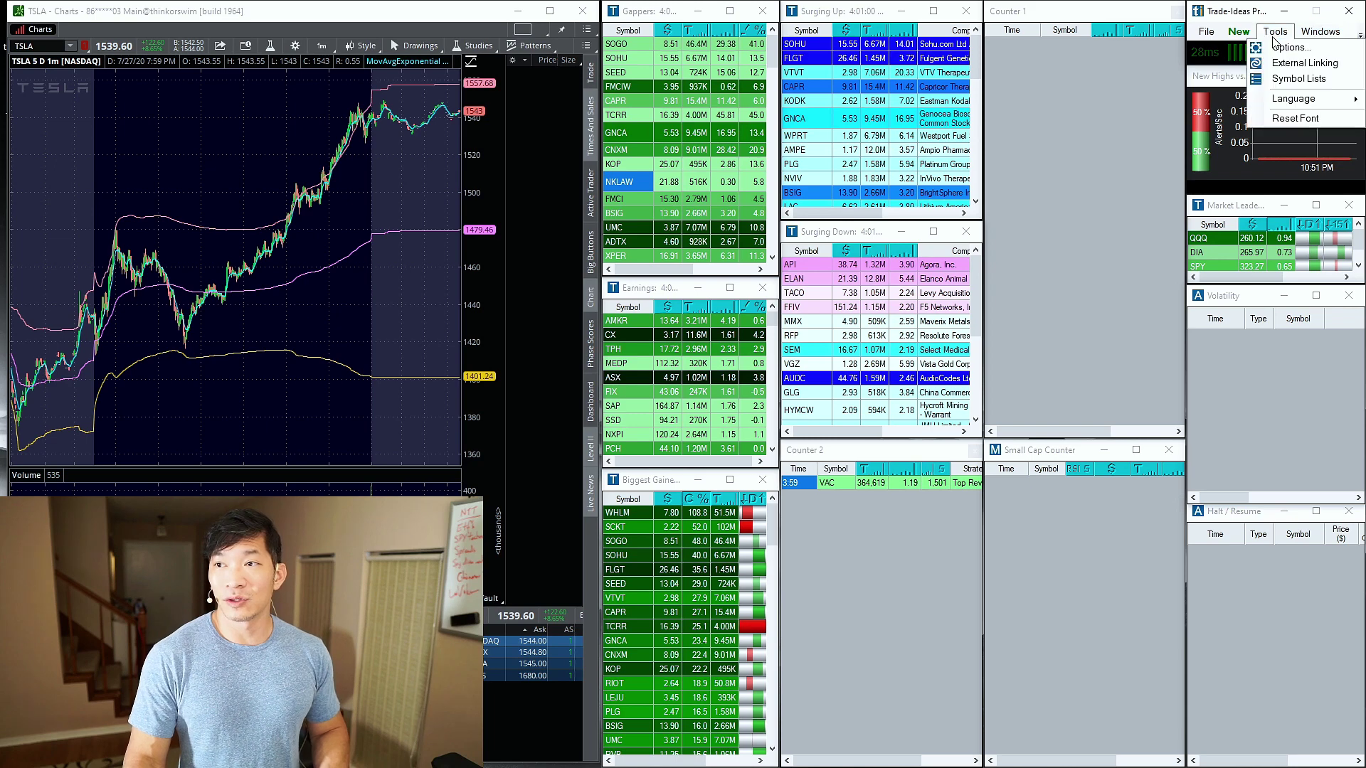
In External Linking, attempt to add a link to the thinkorswim chart and dismiss the failed attempt
left_click(1301, 62)
left_click_drag(345, 59, 986, 244)
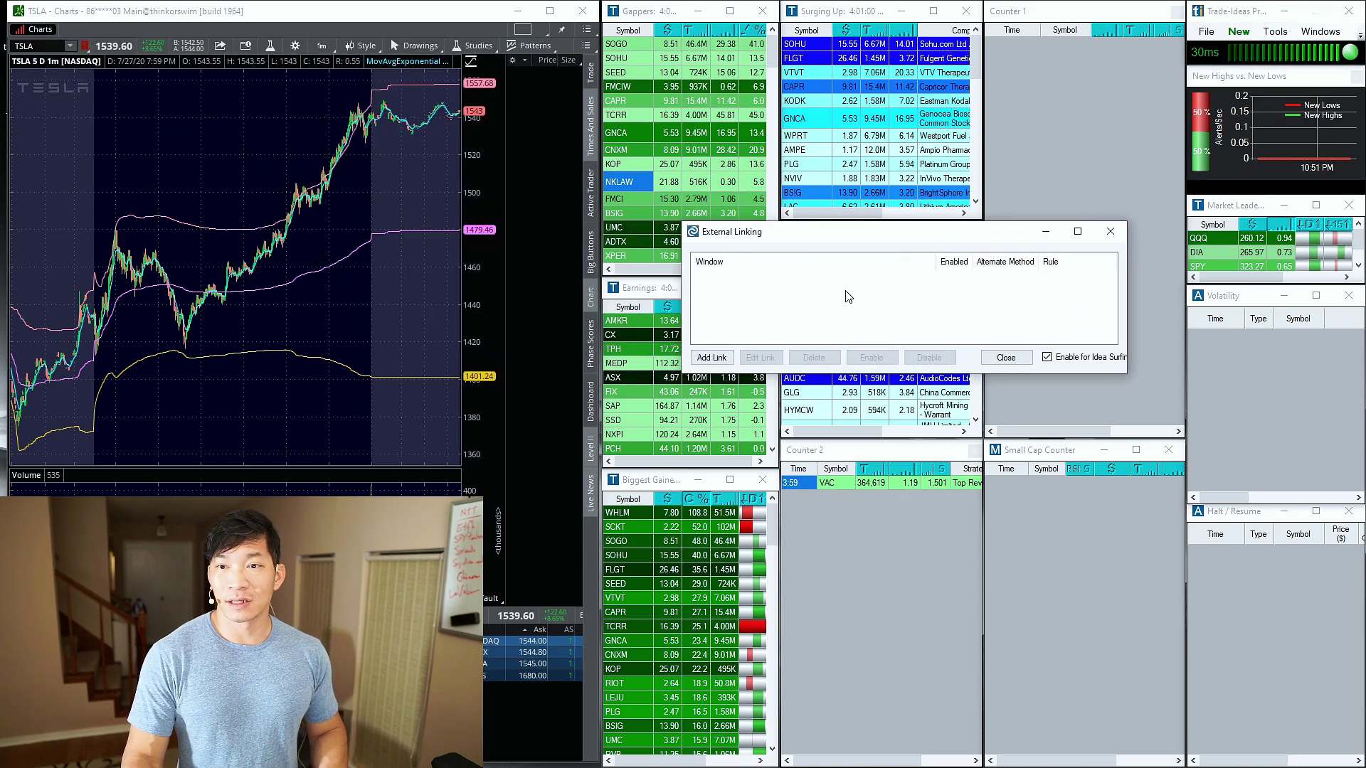
left_click(712, 357)
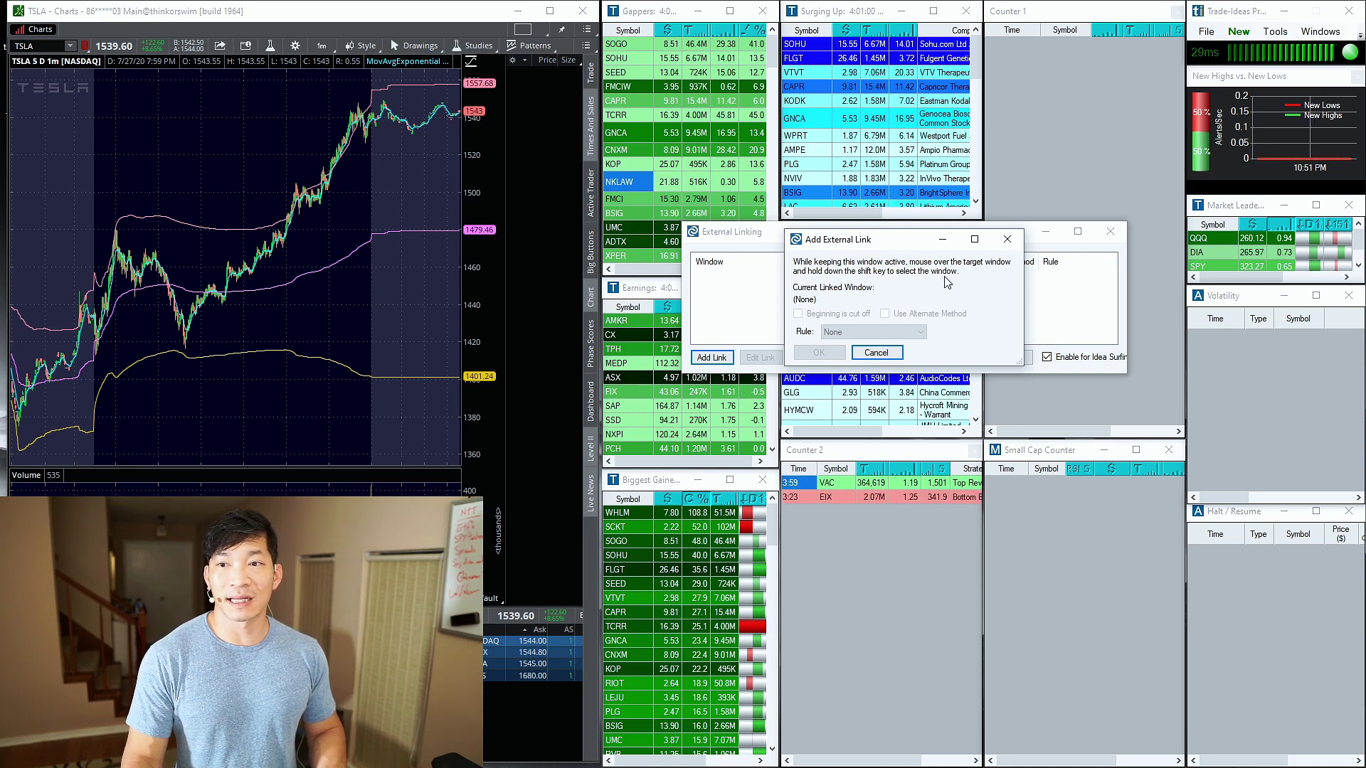
key("shift")
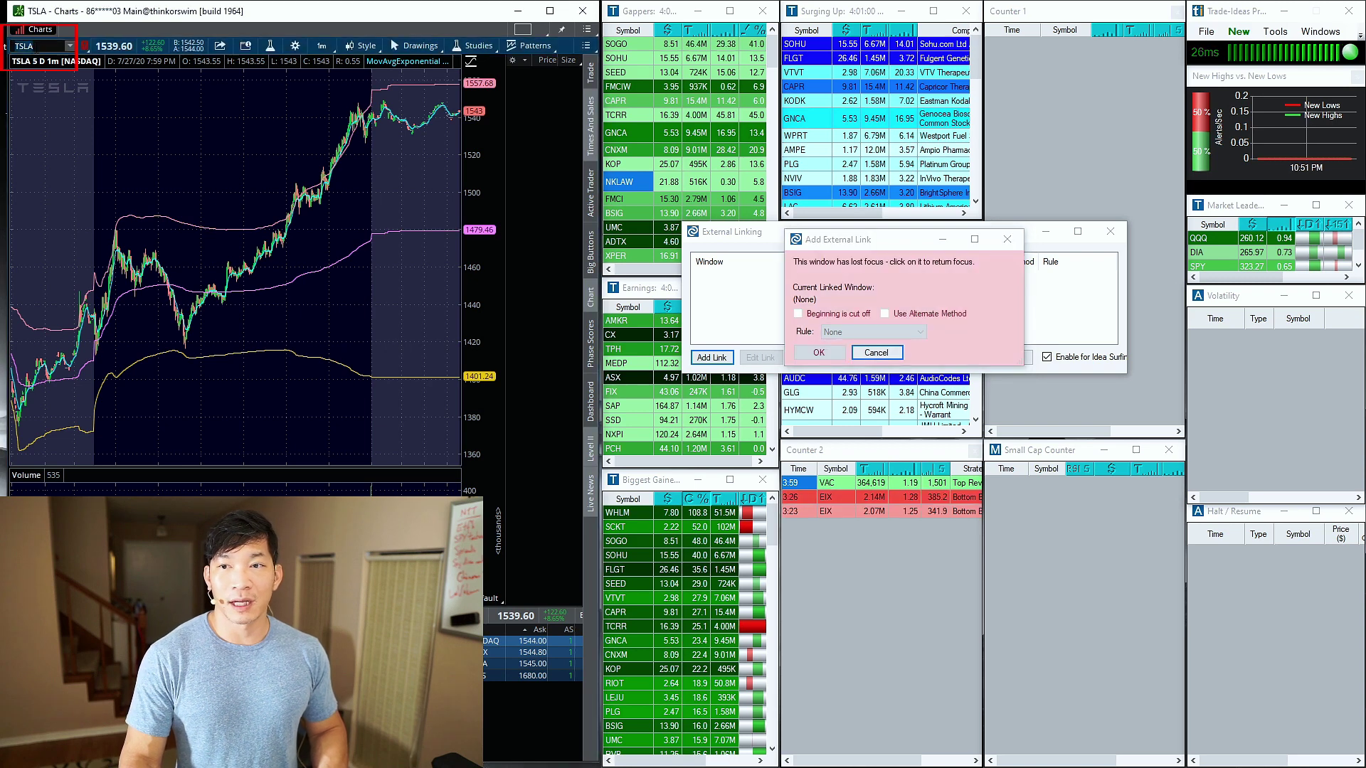
left_click(875, 354)
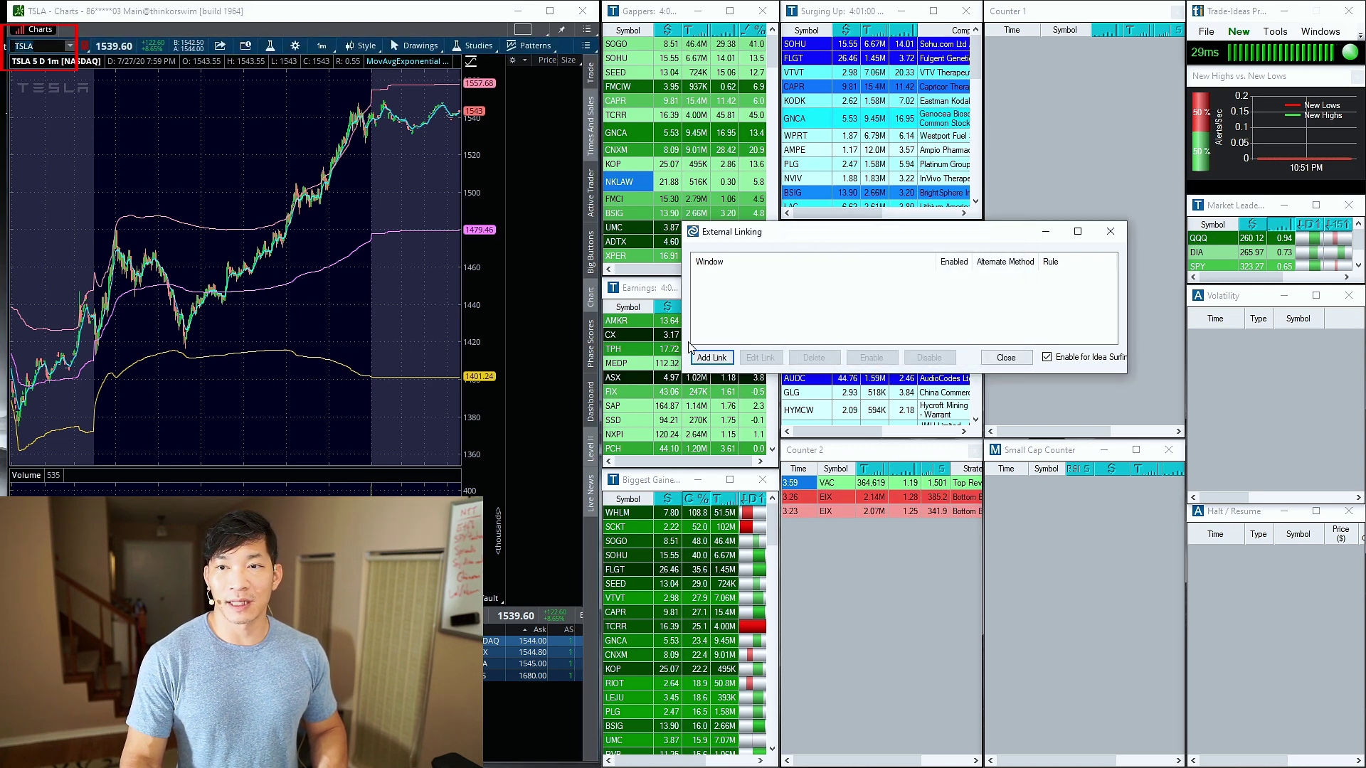
Add the TSLA thinkorswim chart window as an enabled external link and close the settings
left_click(706, 357)
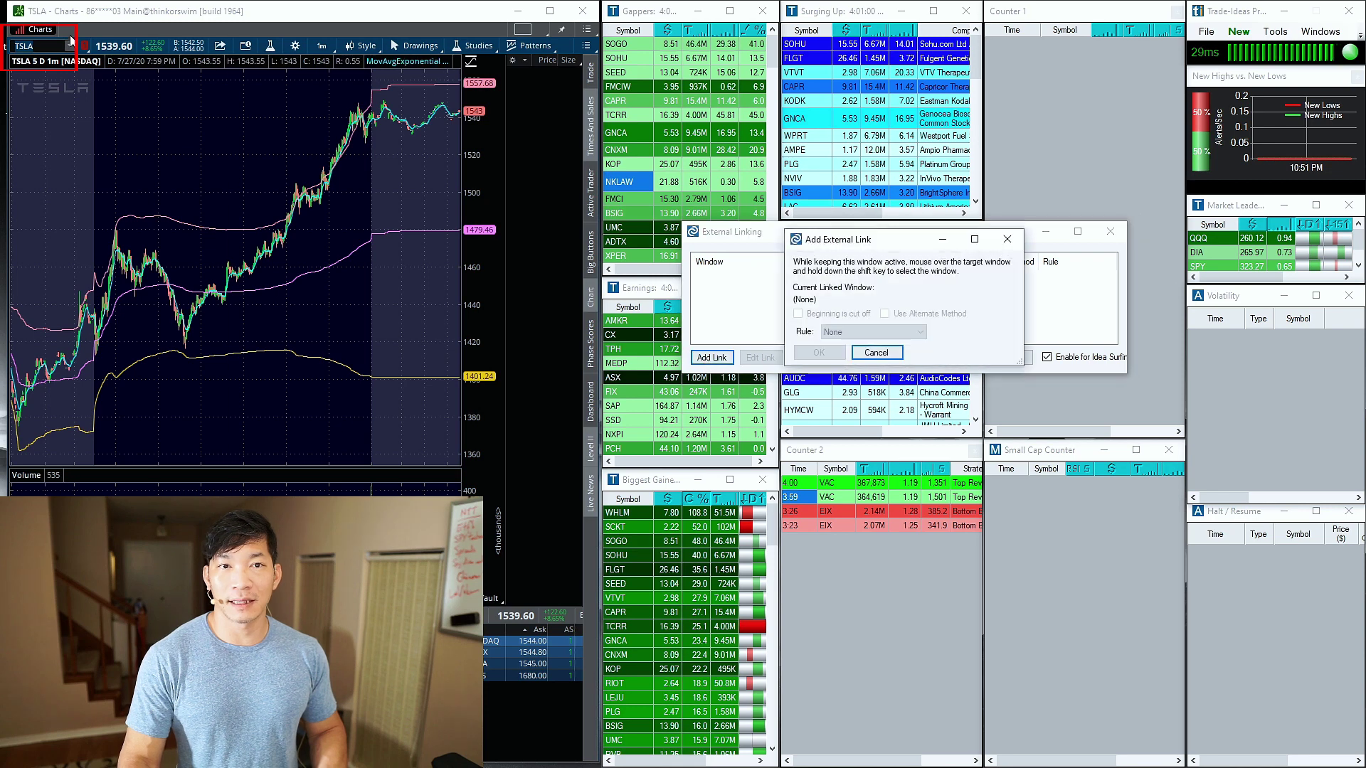
key("shift")
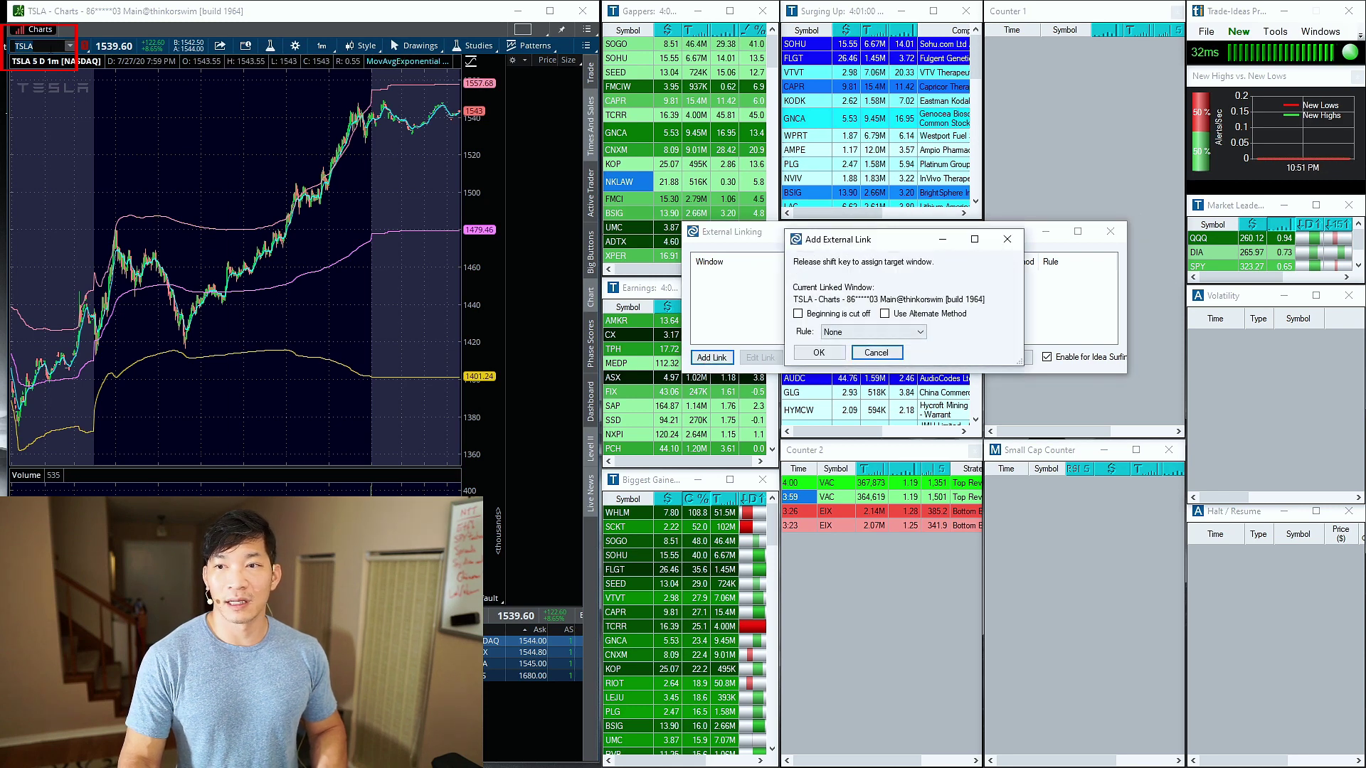
left_click(819, 352)
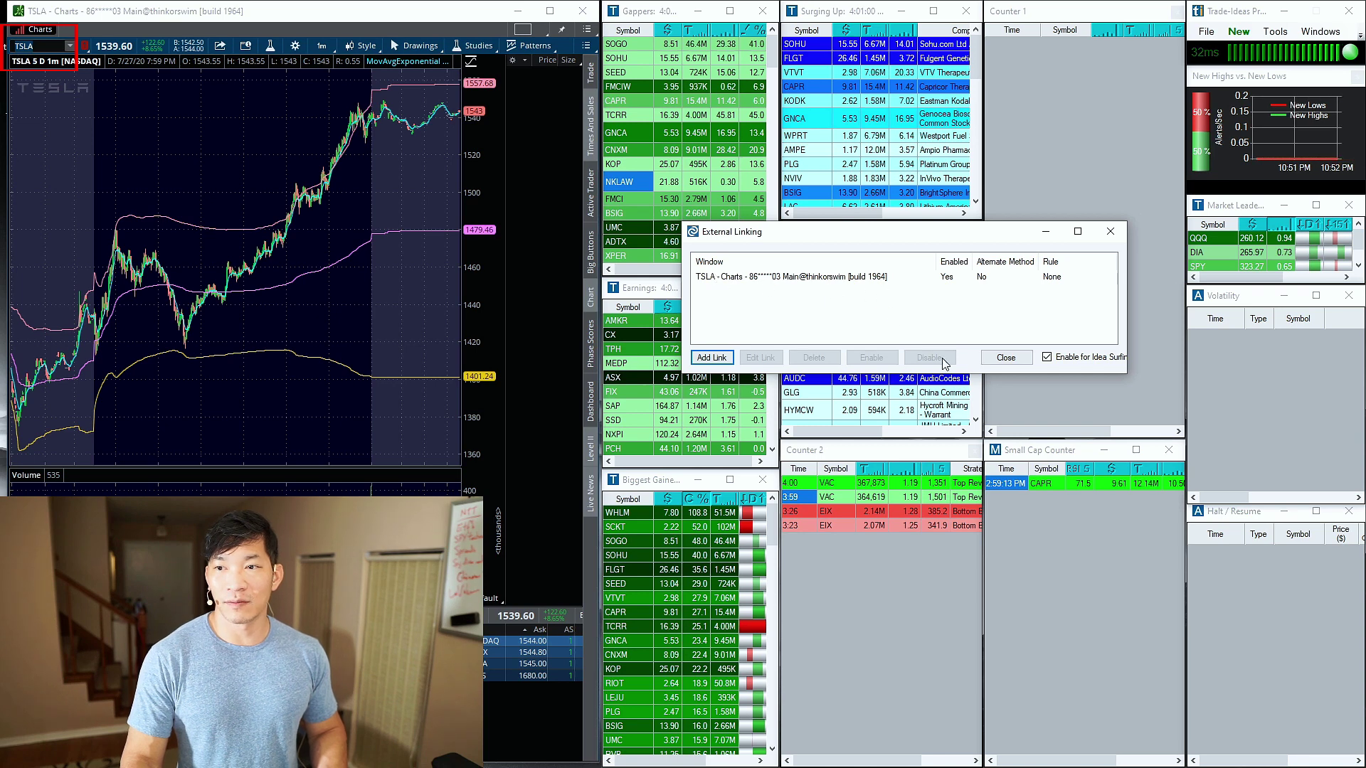
left_click(1005, 358)
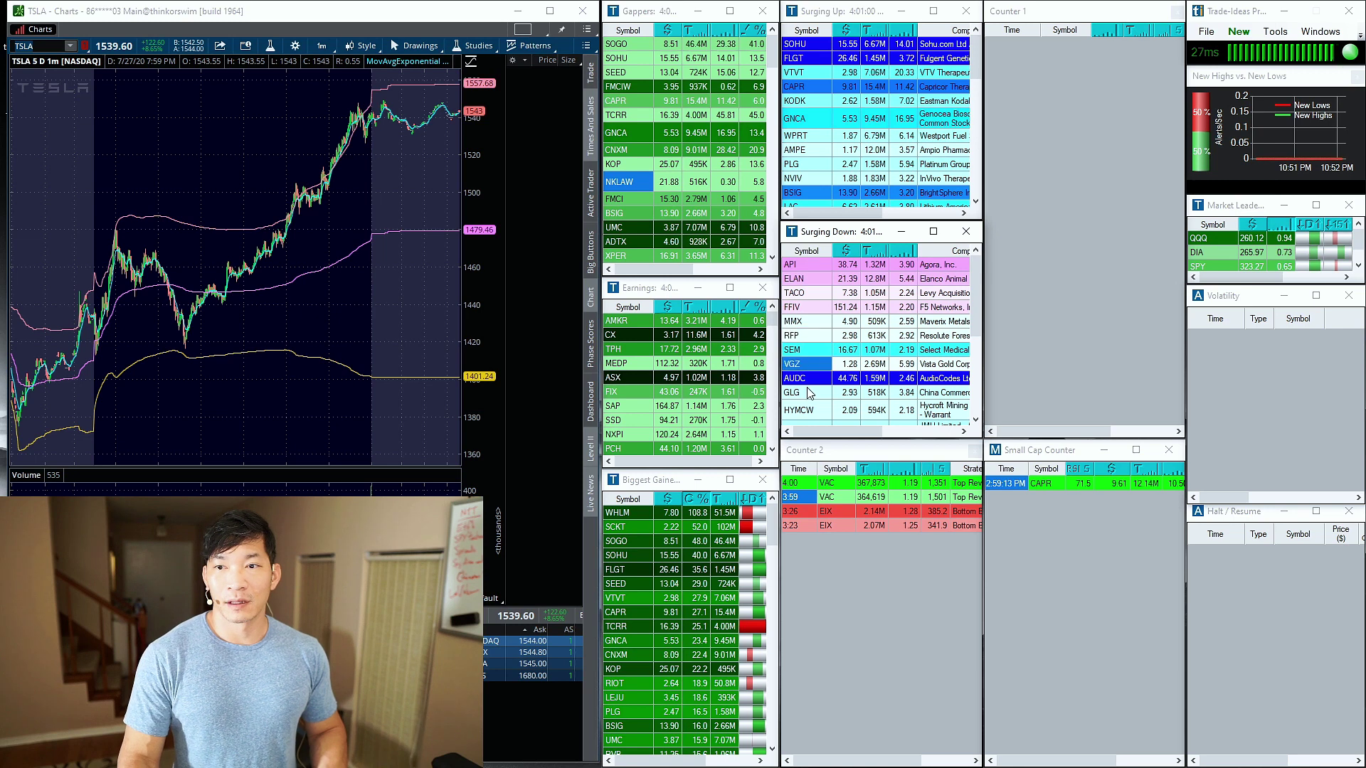
Select TACO in Surging Down, then delete the existing TSLA chart link in External Linking
left_click(803, 295)
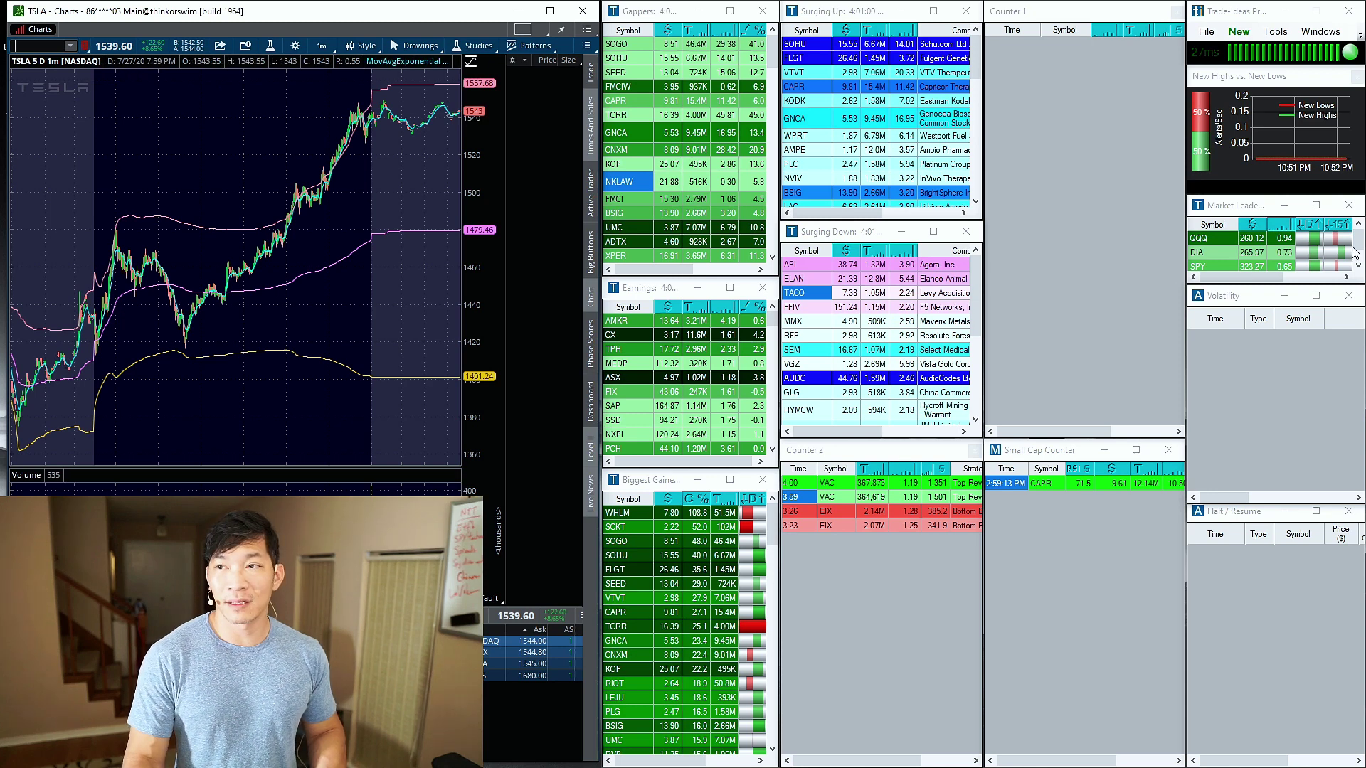
left_click(1278, 34)
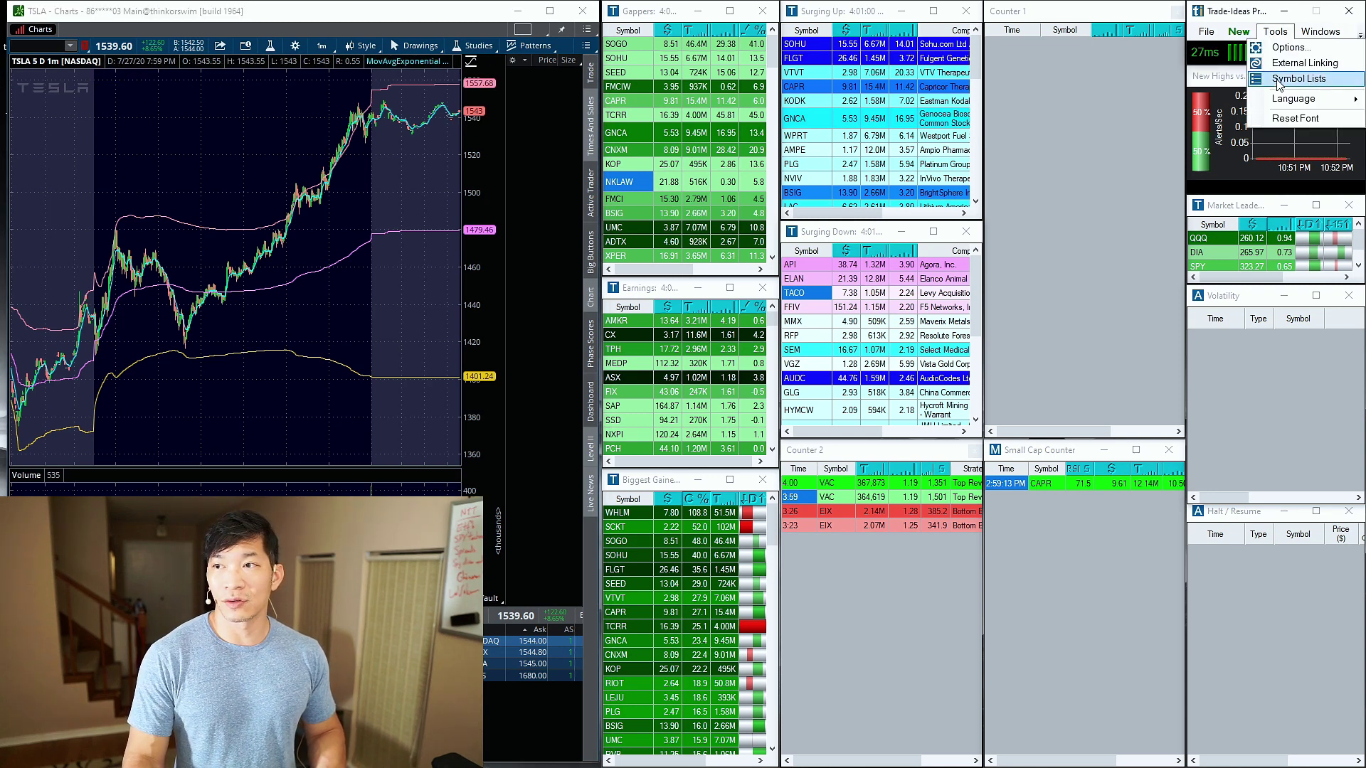
left_click(1302, 63)
left_click_drag(239, 49, 895, 232)
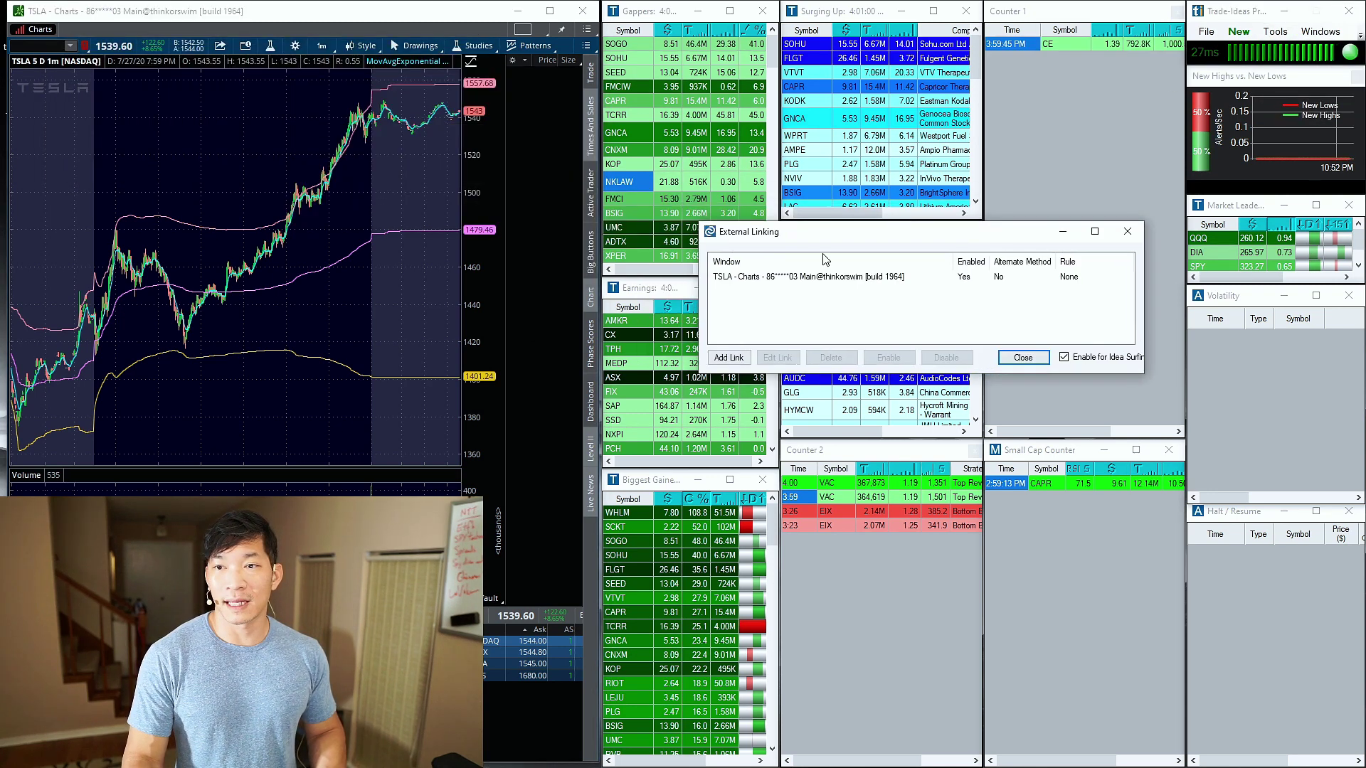
left_click(811, 276)
left_click(830, 357)
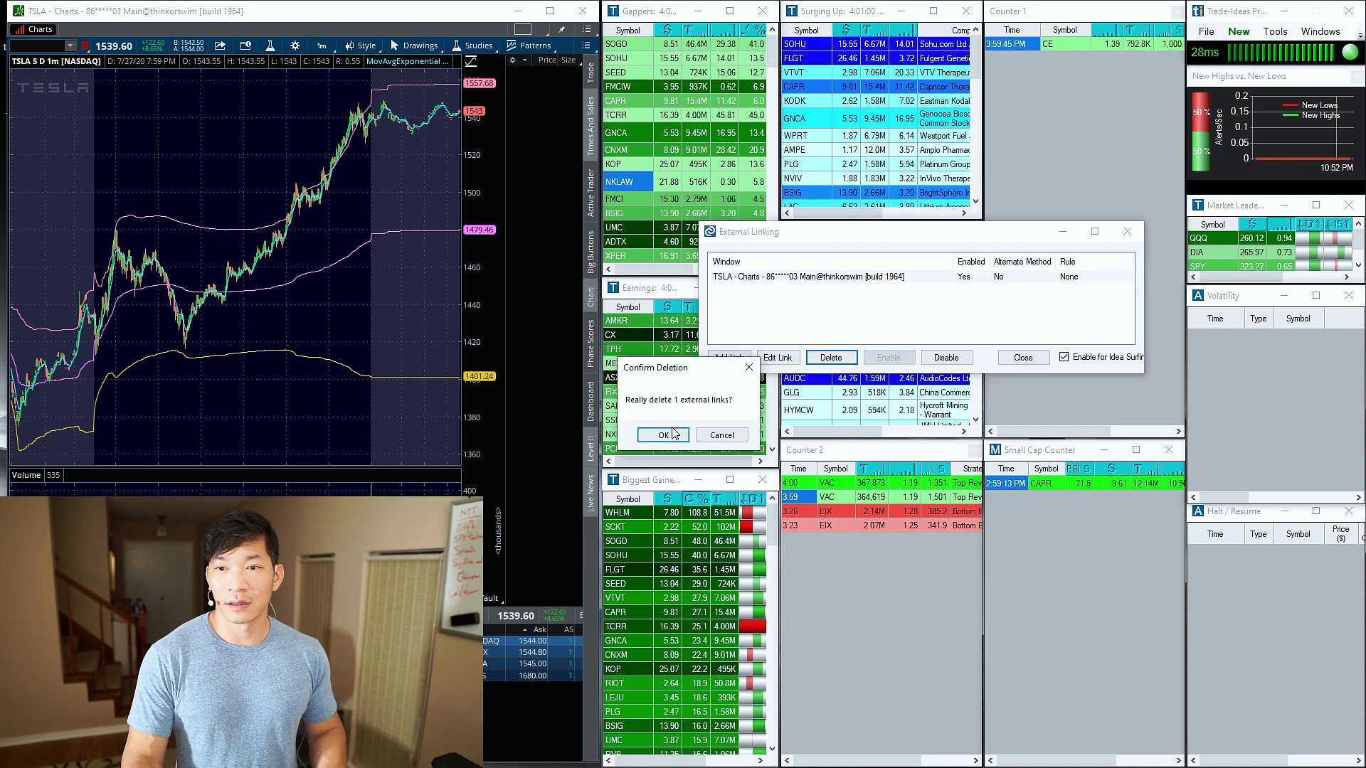
left_click(663, 435)
Re-add the TSLA chart window as the link target, close the settings and select MMX and RFP in Surging Down
left_click(727, 358)
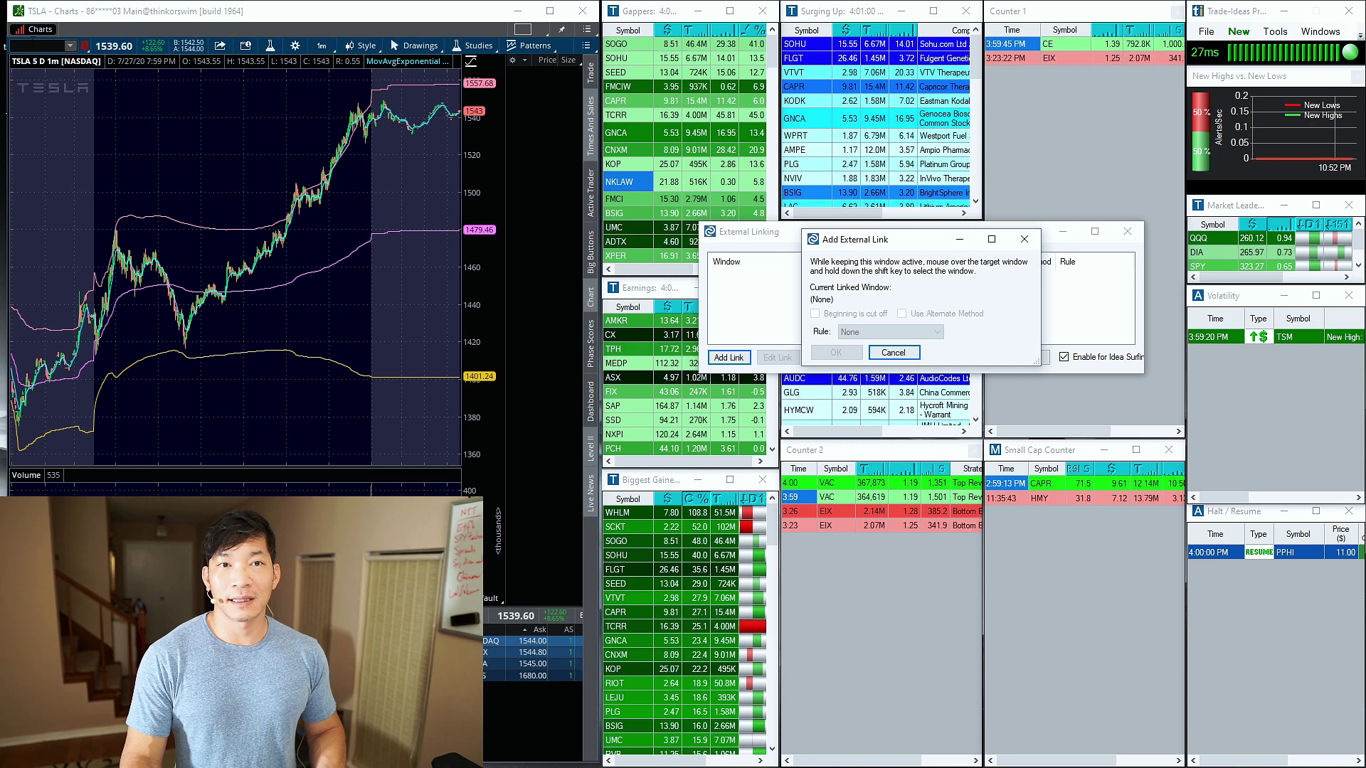
key("shift")
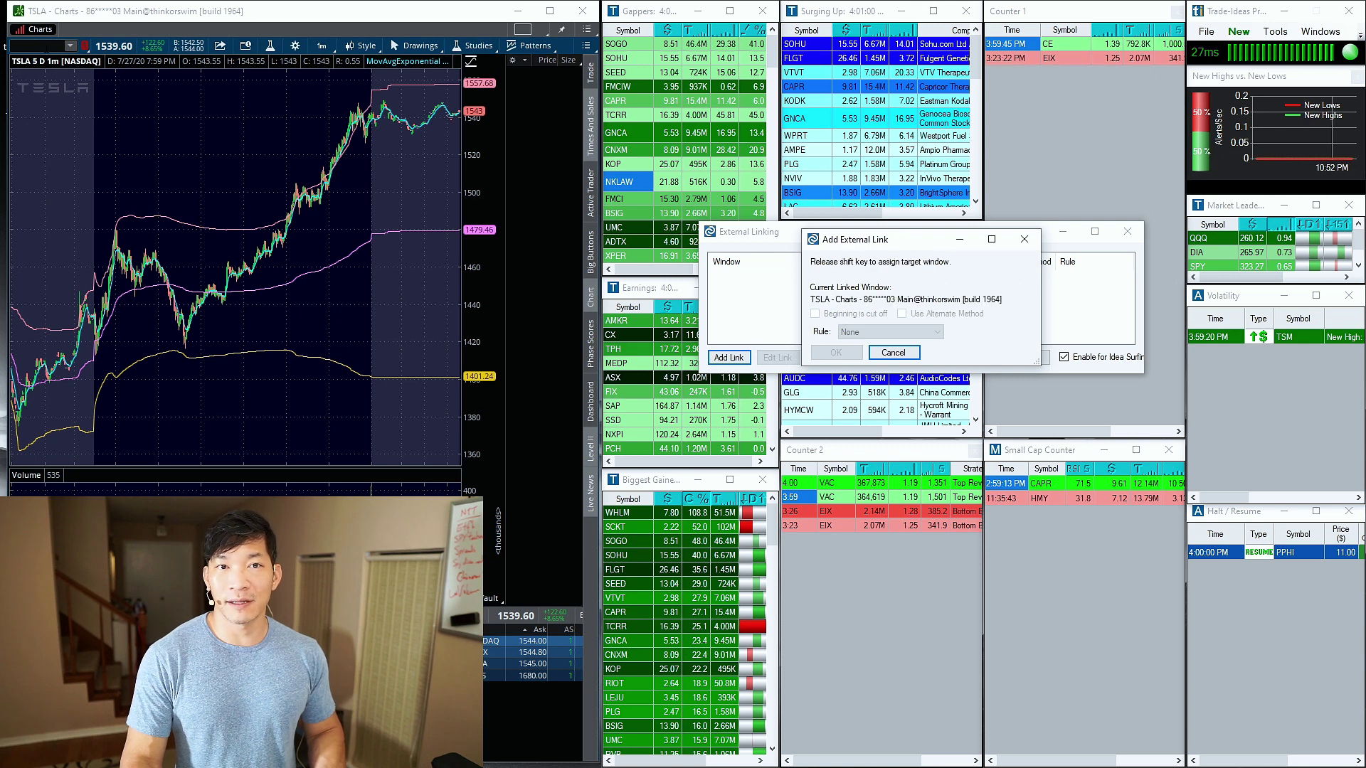
left_click(835, 353)
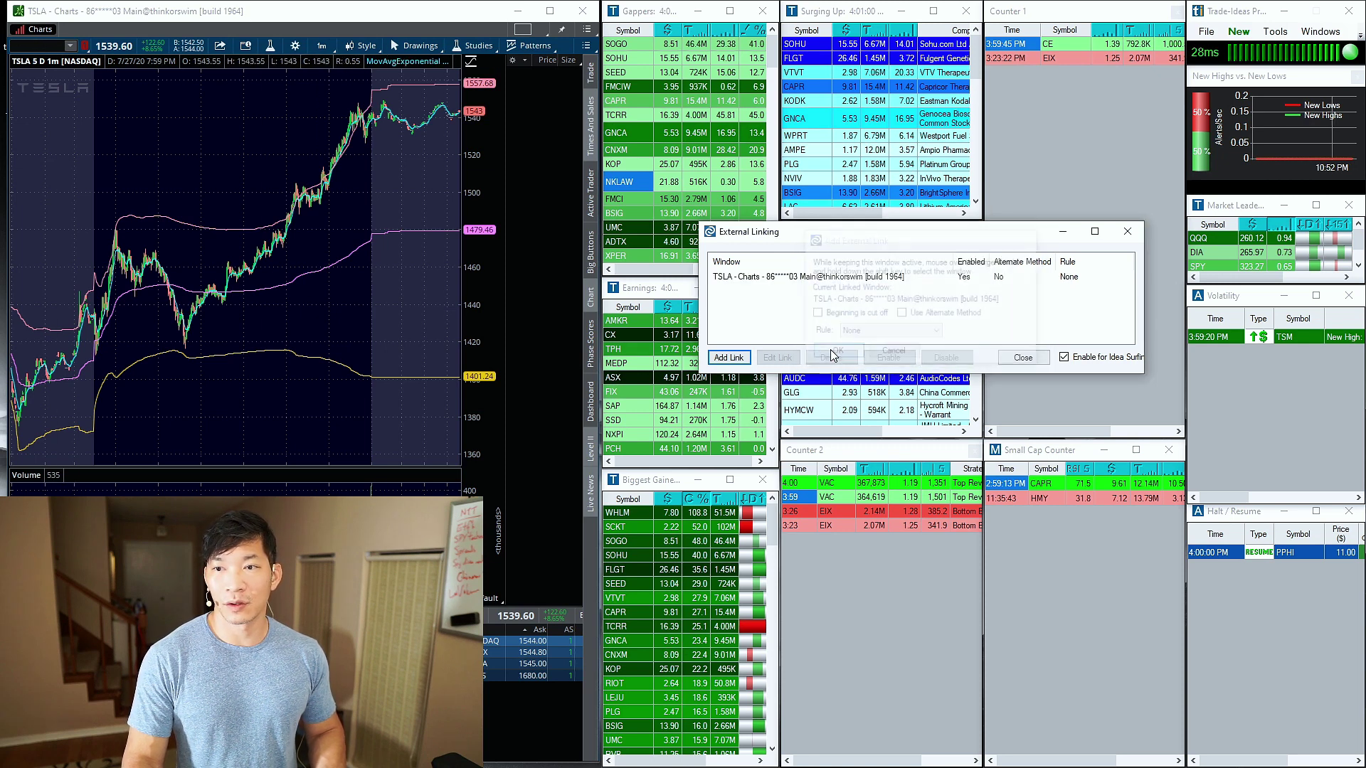
left_click(1019, 360)
left_click(822, 317)
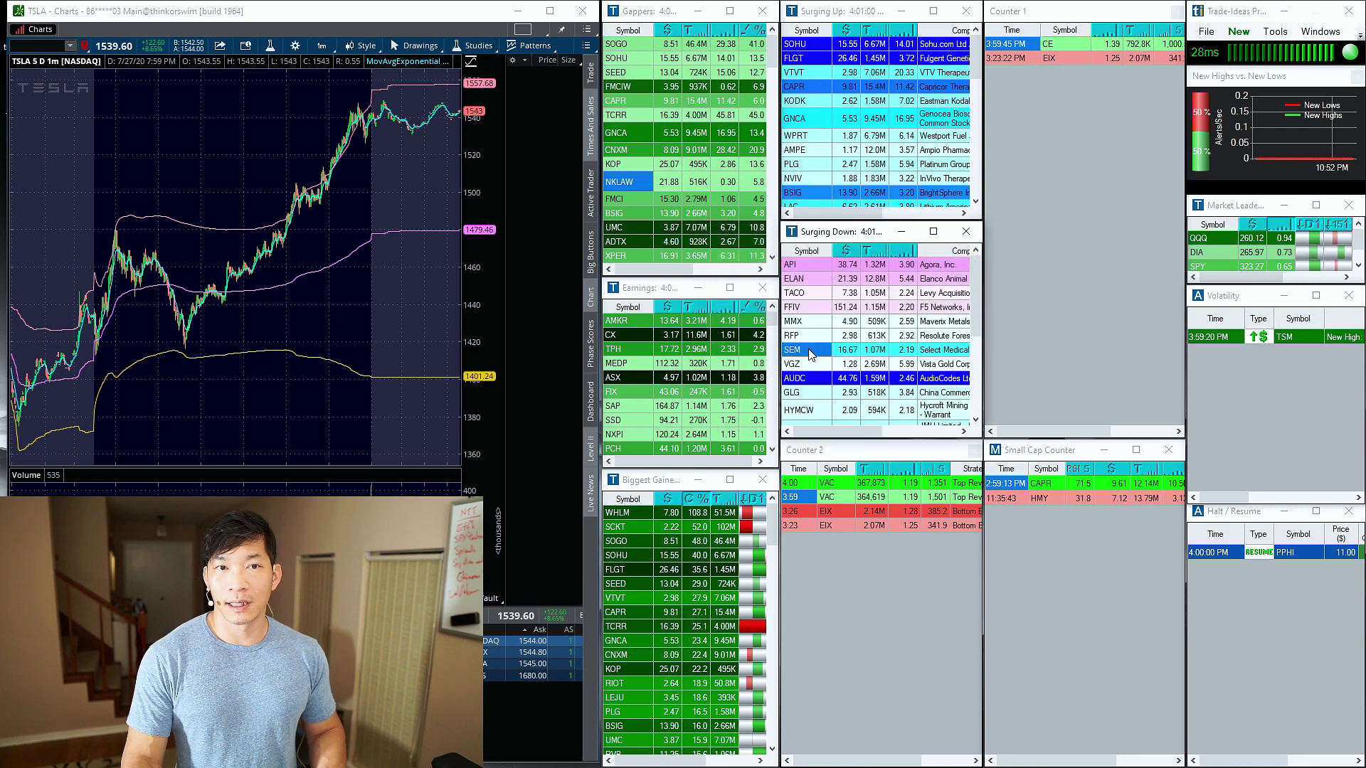
left_click_drag(821, 321, 825, 336)
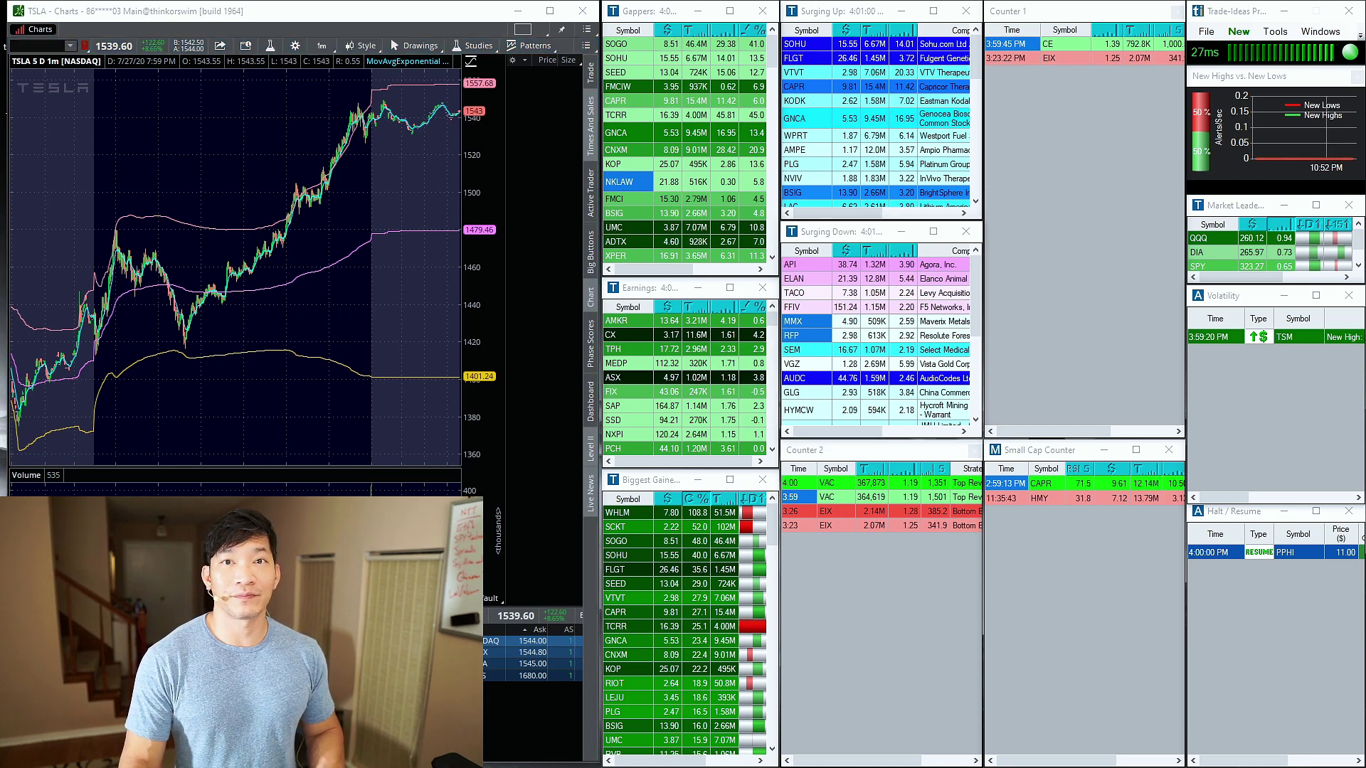
Close thinkorswim and Trade Ideas, saving the current window layout on exit
key("alt+F4")
left_click(1349, 11)
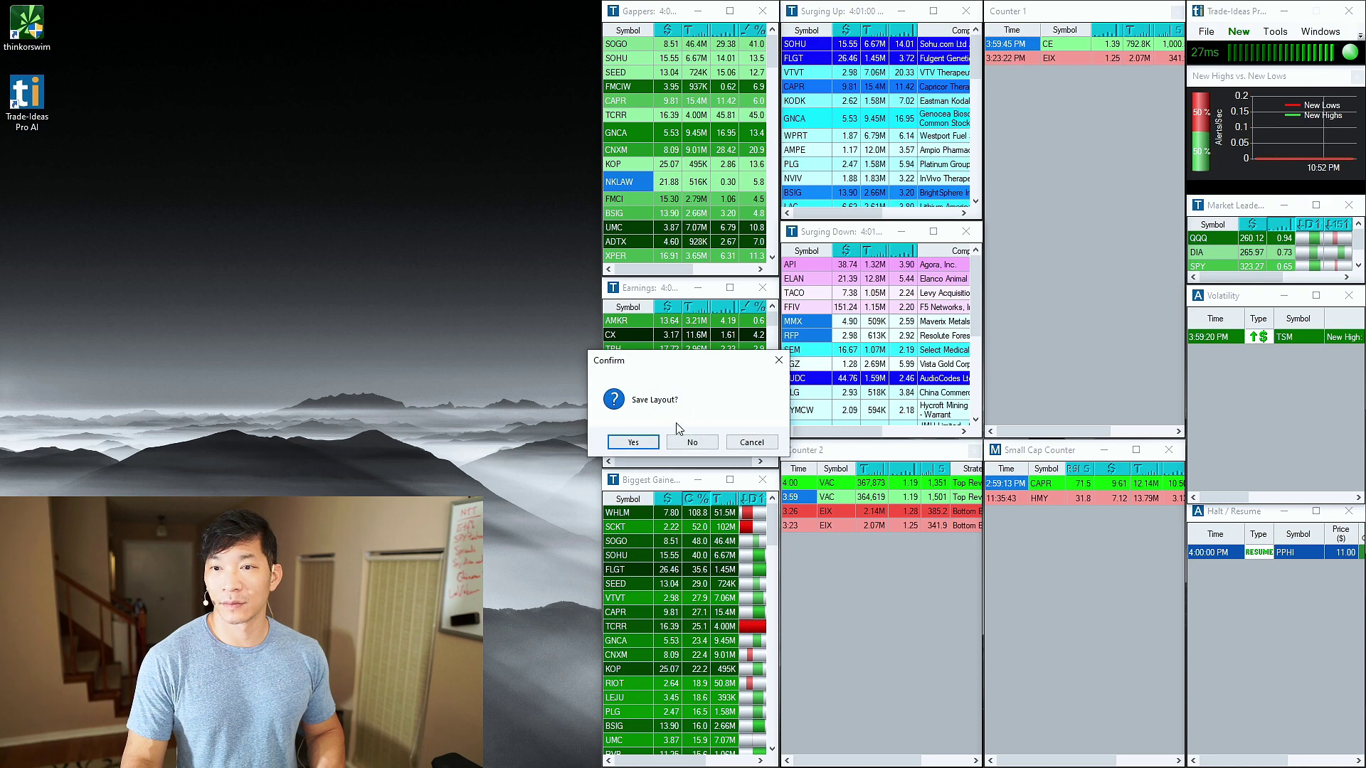
left_click(644, 439)
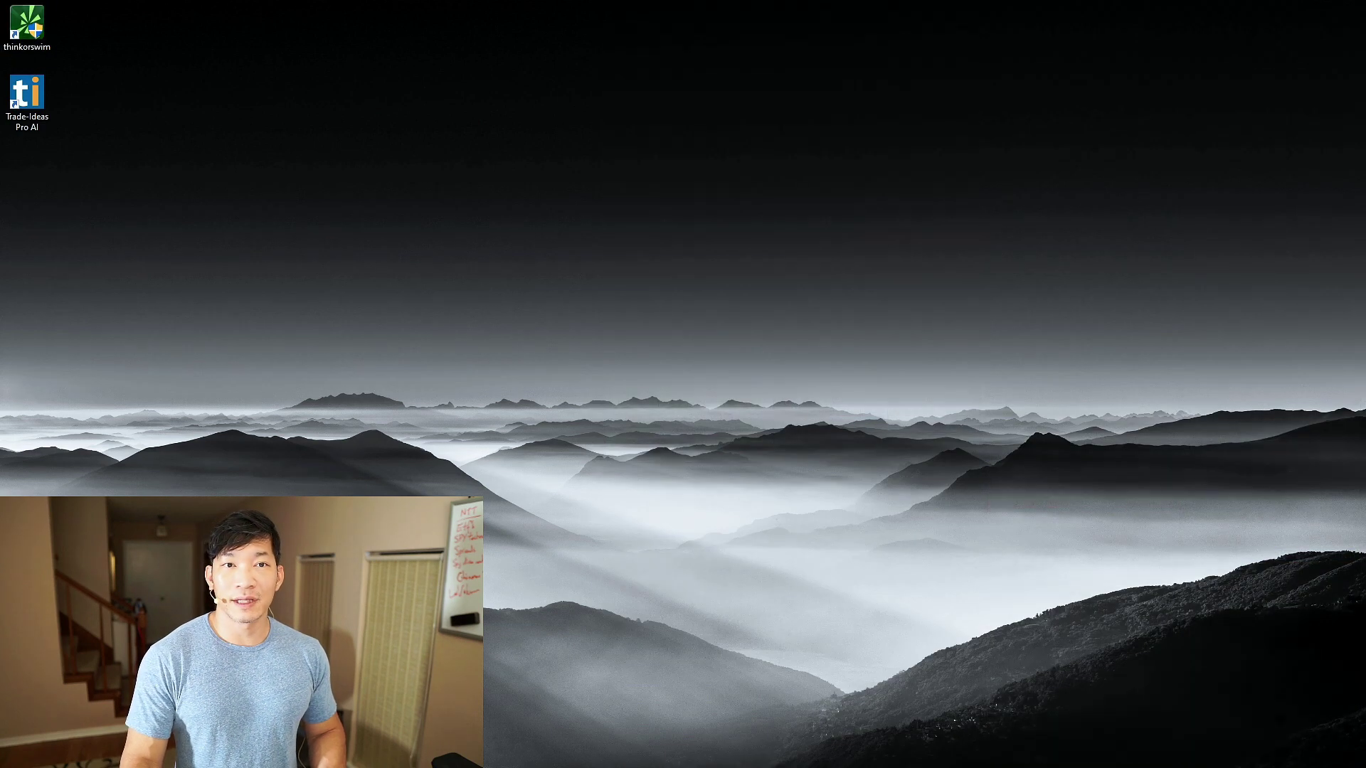
Relaunch Trade-Ideas Pro AI and thinkorswim from their desktop icons
right_click(32, 92)
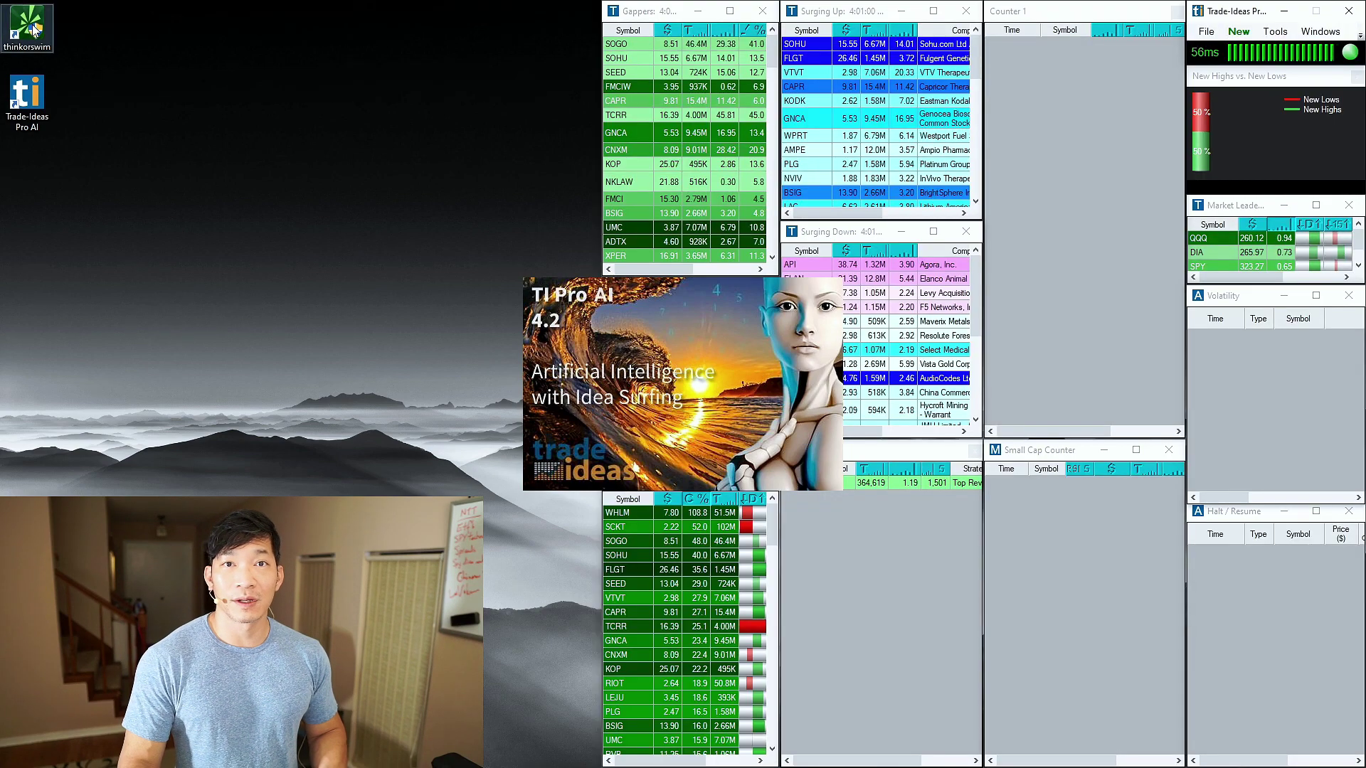
right_click(32, 27)
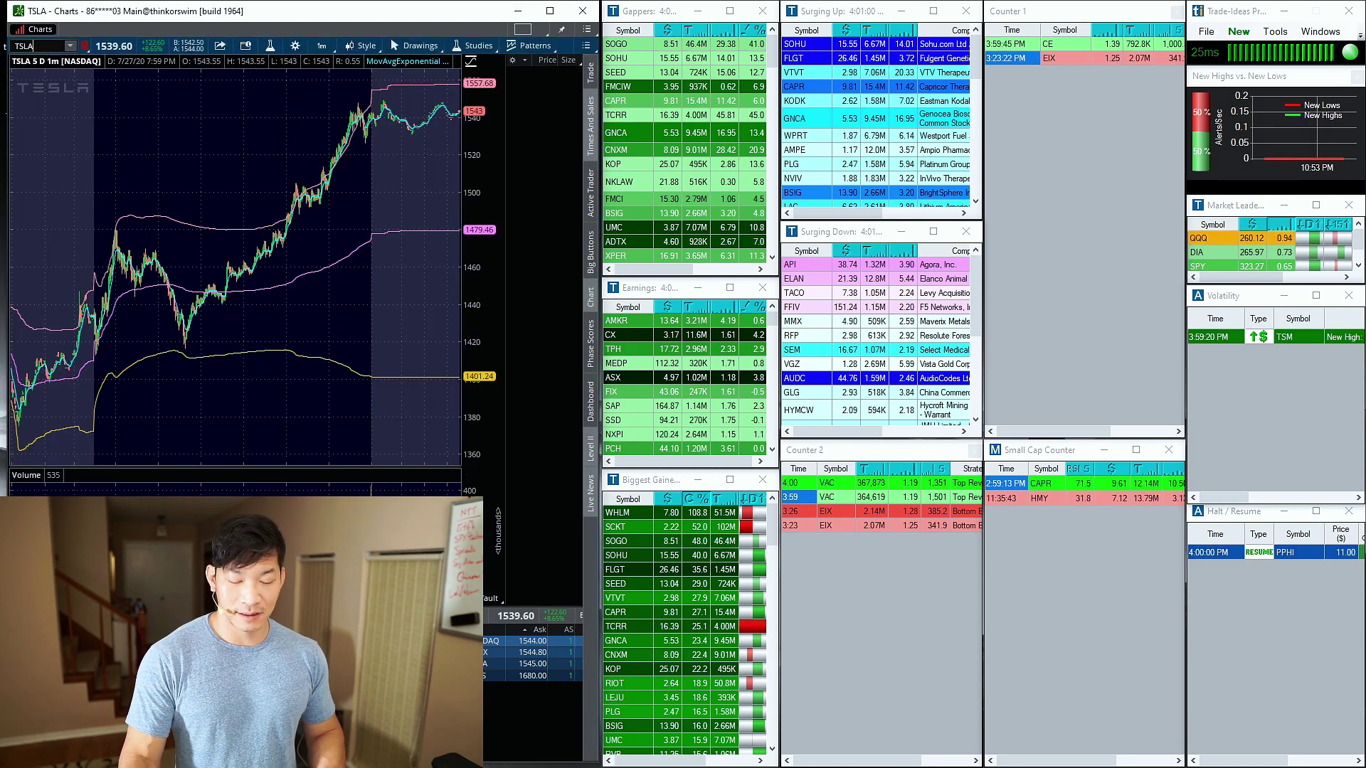
Reload the TSLA chart and bring up the External Linking settings from Tools
key("BackSpace")
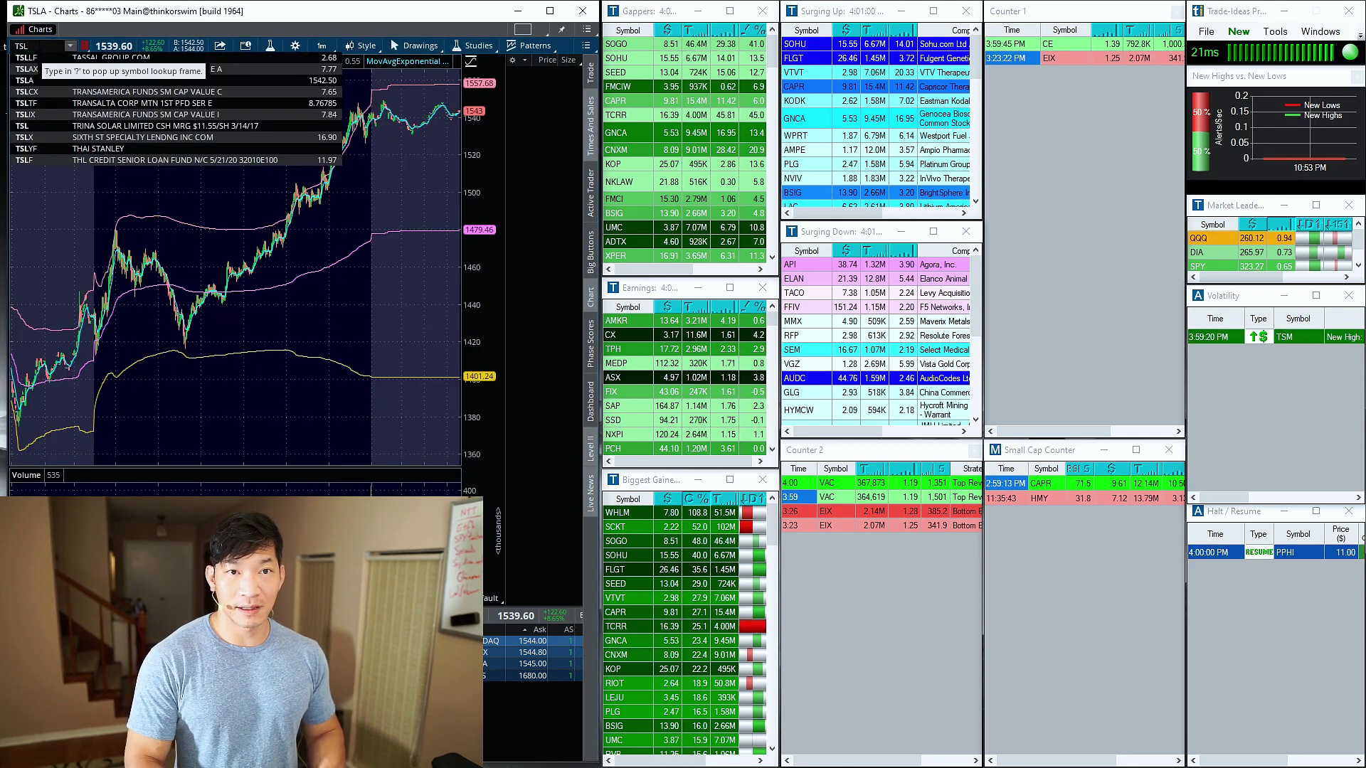
type("A")
key("Return")
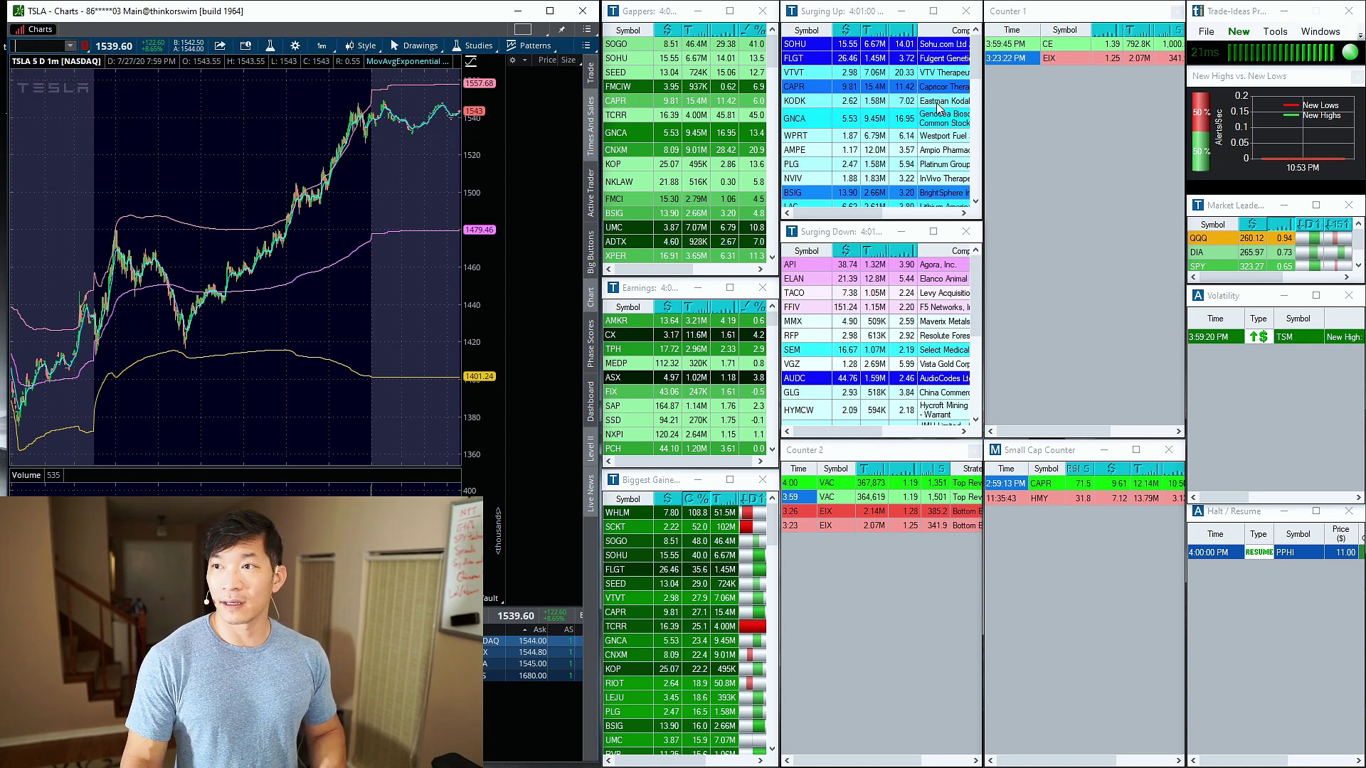
left_click(1275, 33)
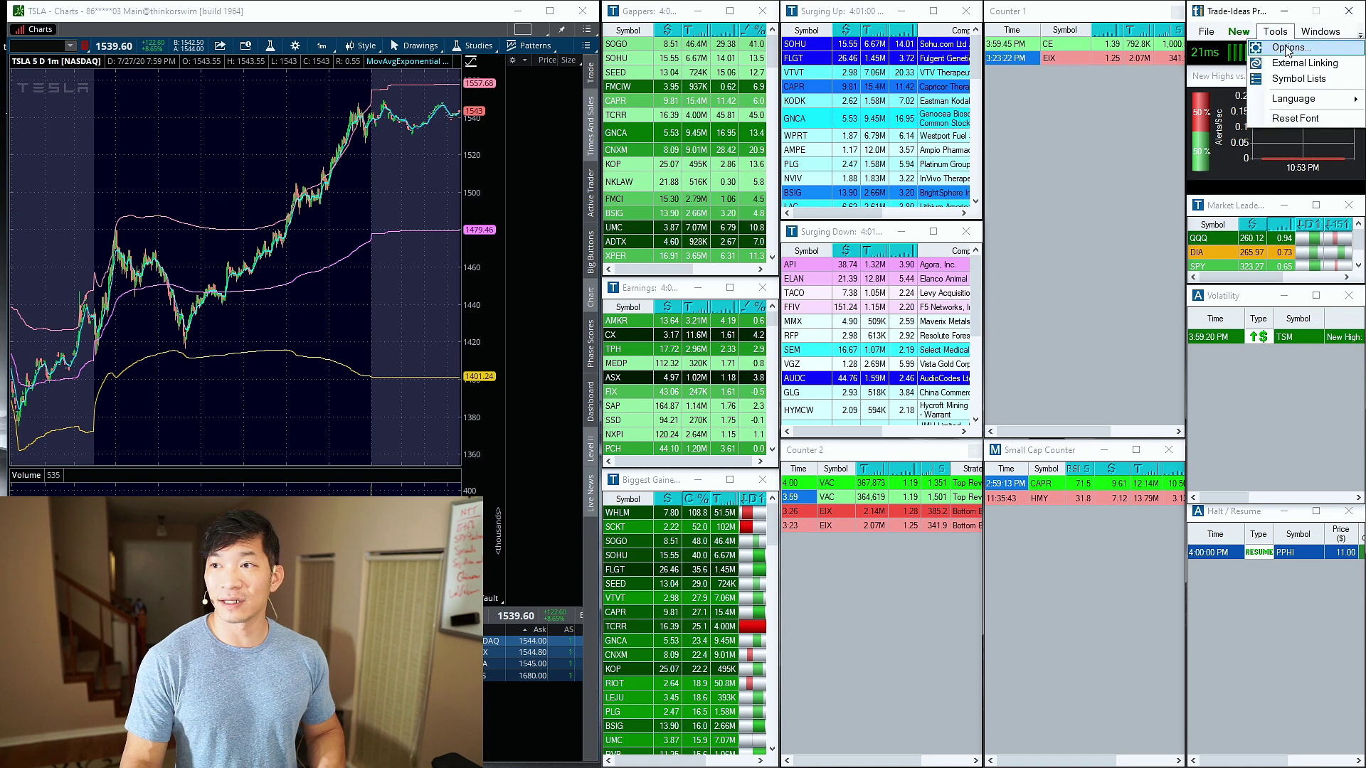
left_click(1295, 64)
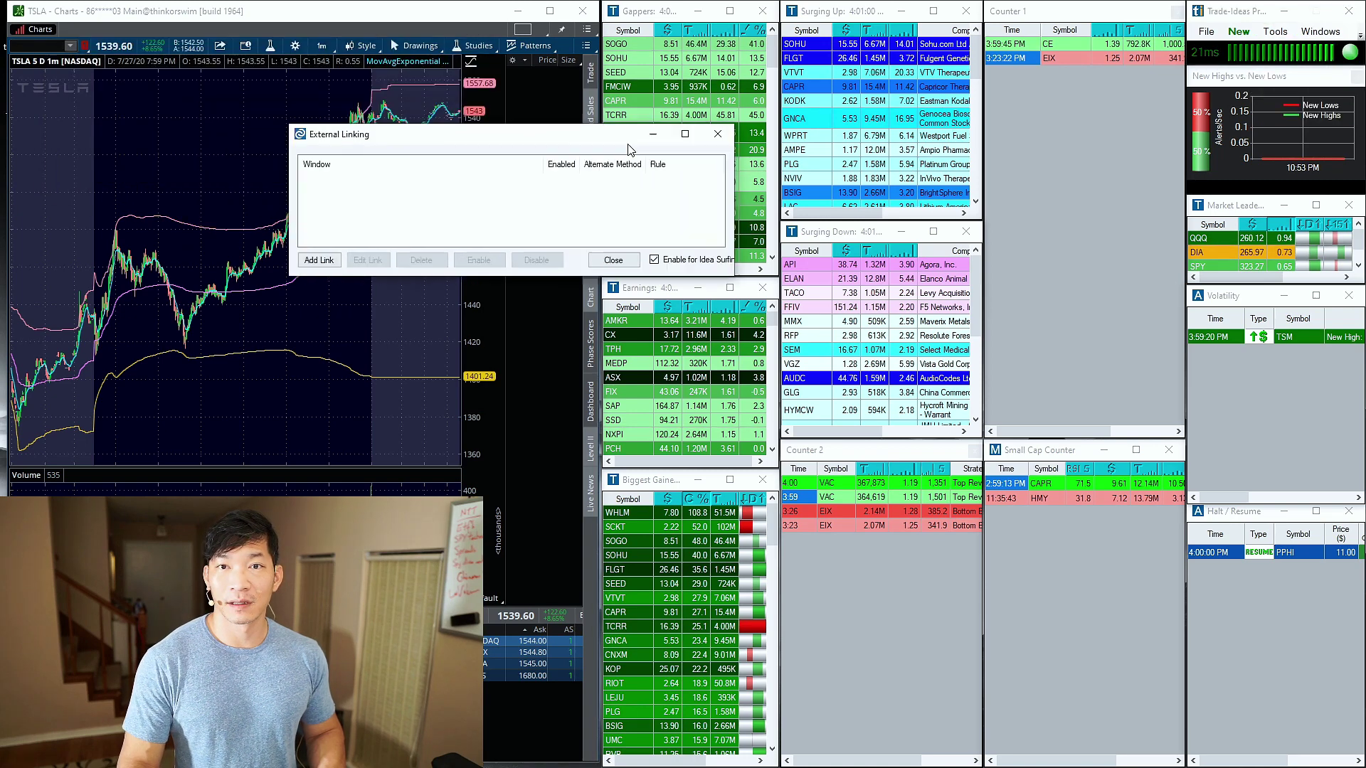
left_click_drag(630, 150, 943, 170)
Link the thinkorswim chart window, close the settings, and load MMX then TACO from Surging Down
left_click(631, 281)
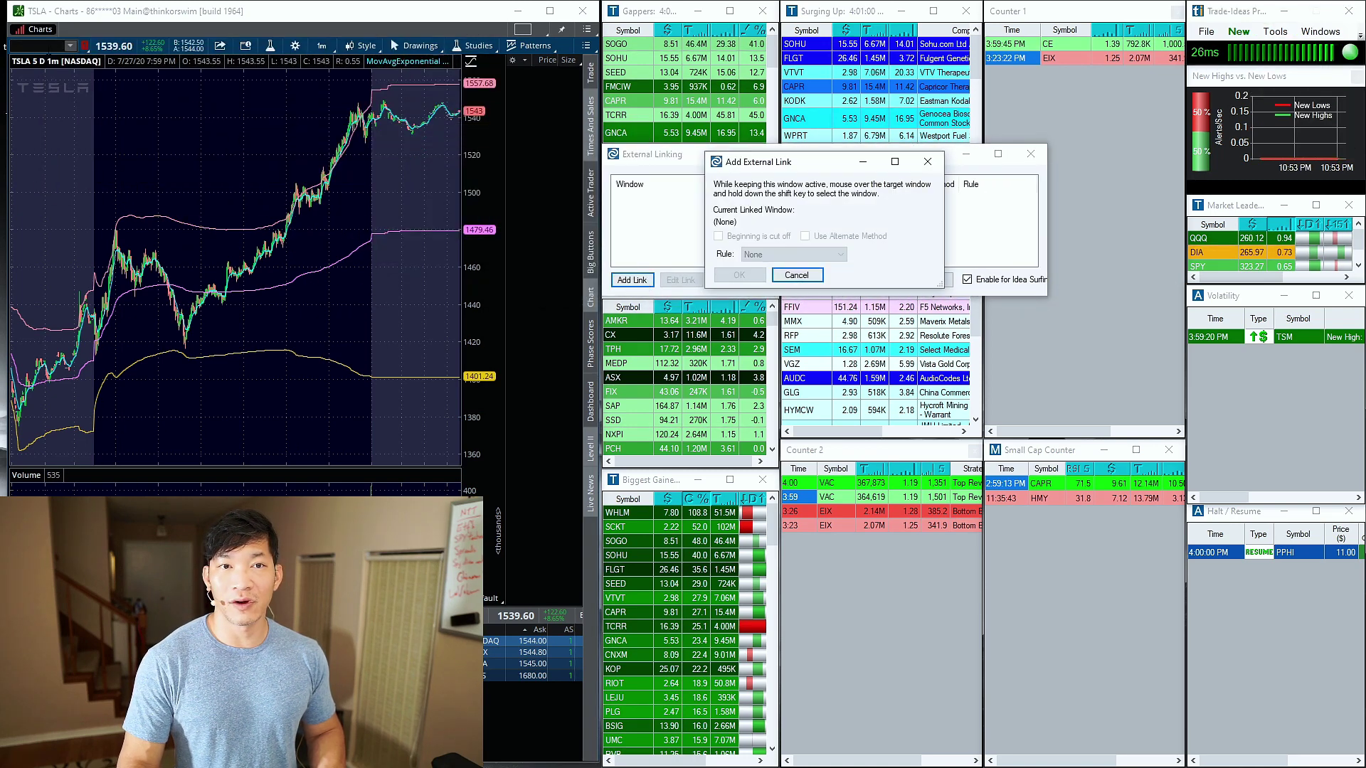
key("shift")
left_click(739, 274)
left_click(925, 280)
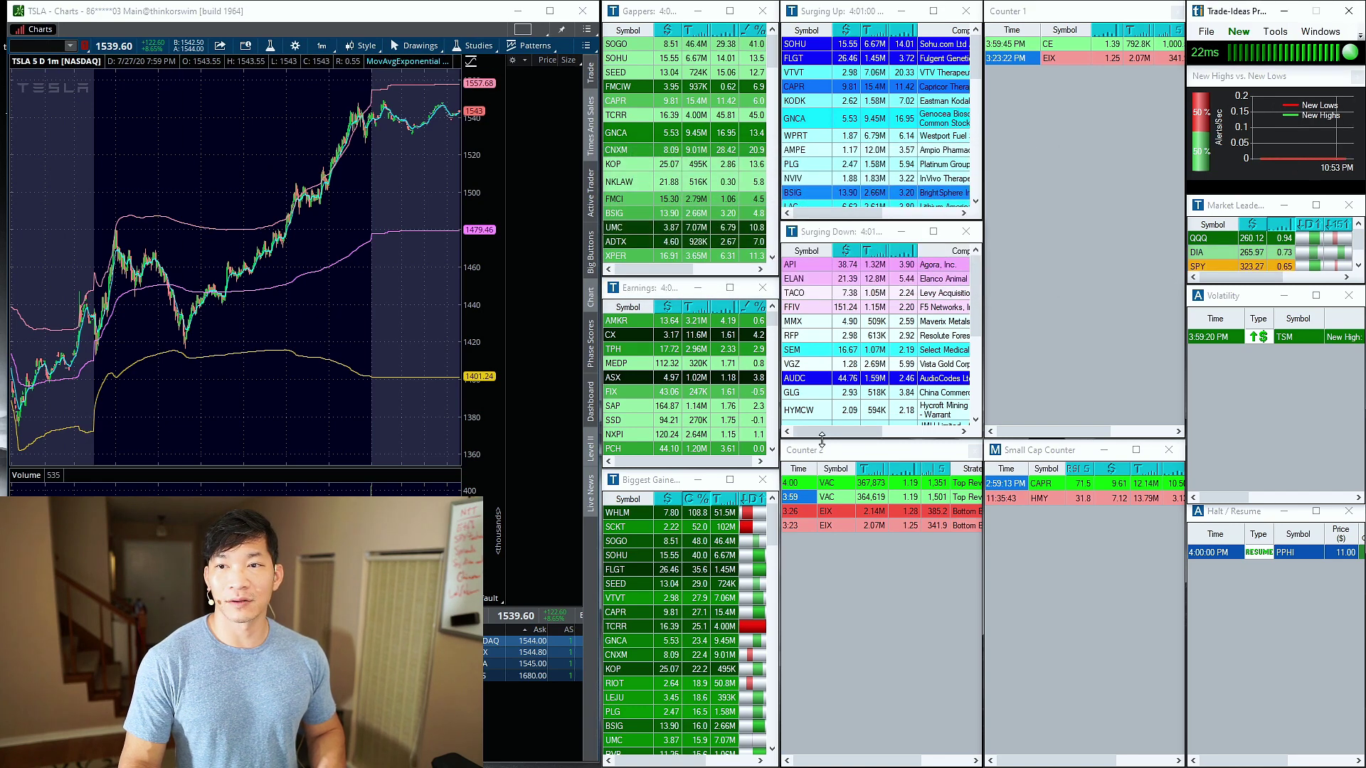
left_click(792, 323)
left_click(793, 292)
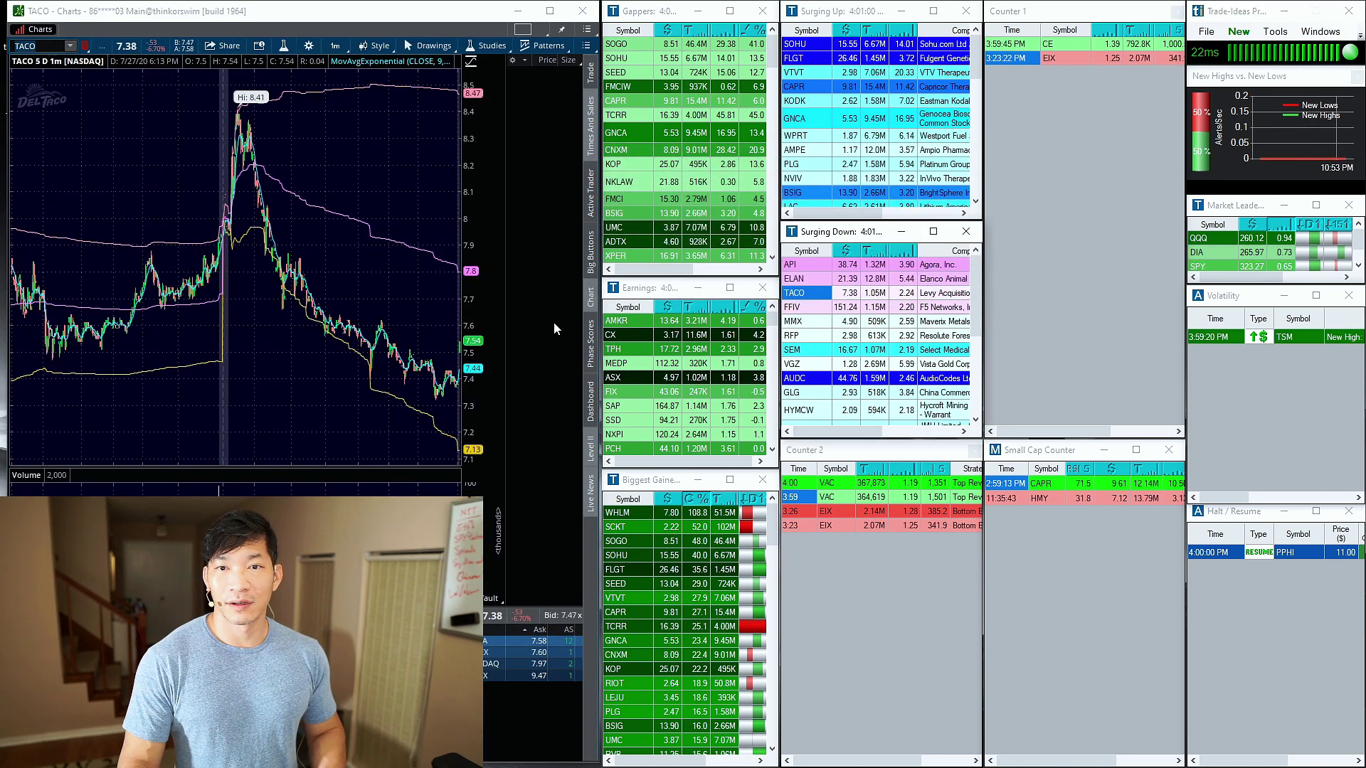
Load RFP, FFIV, API, AMPE and another Surging Up symbol into the linked chart
left_click(793, 320)
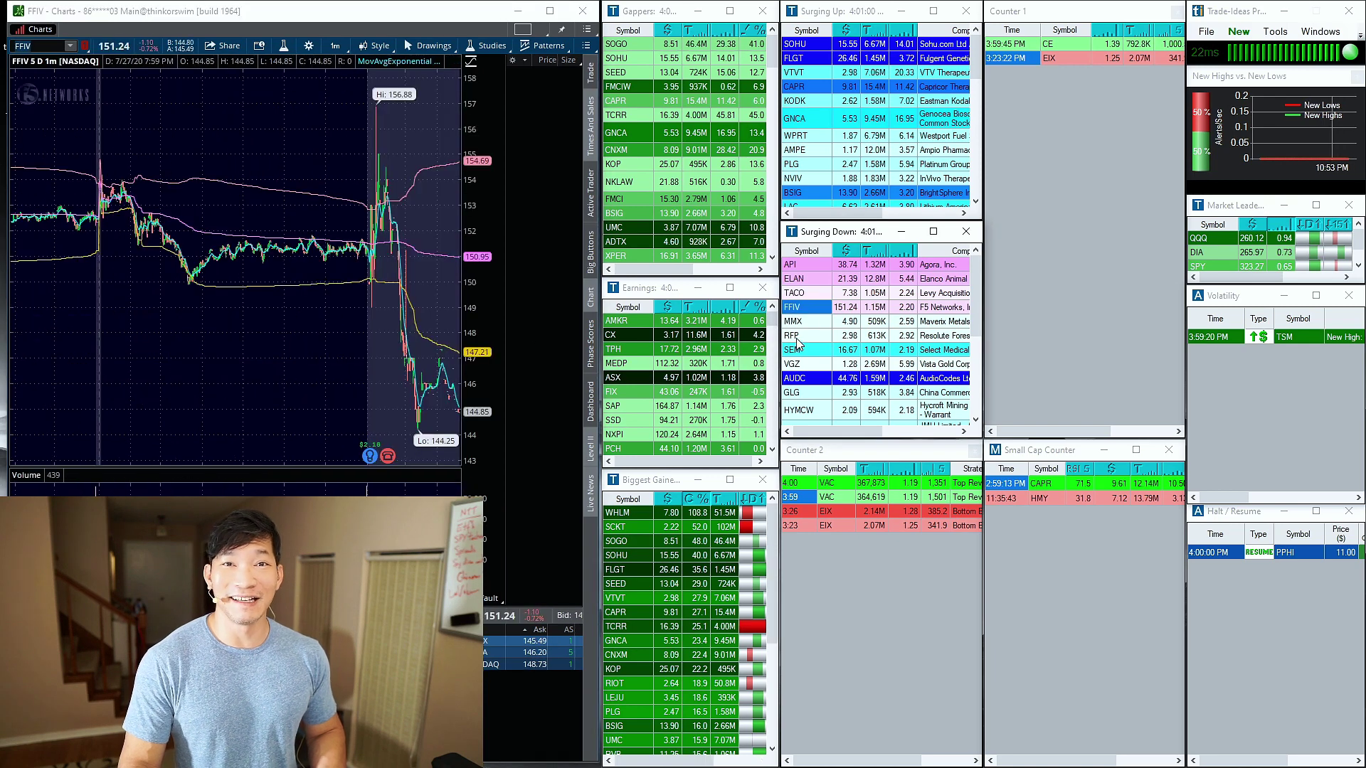
left_click(798, 335)
left_click(800, 306)
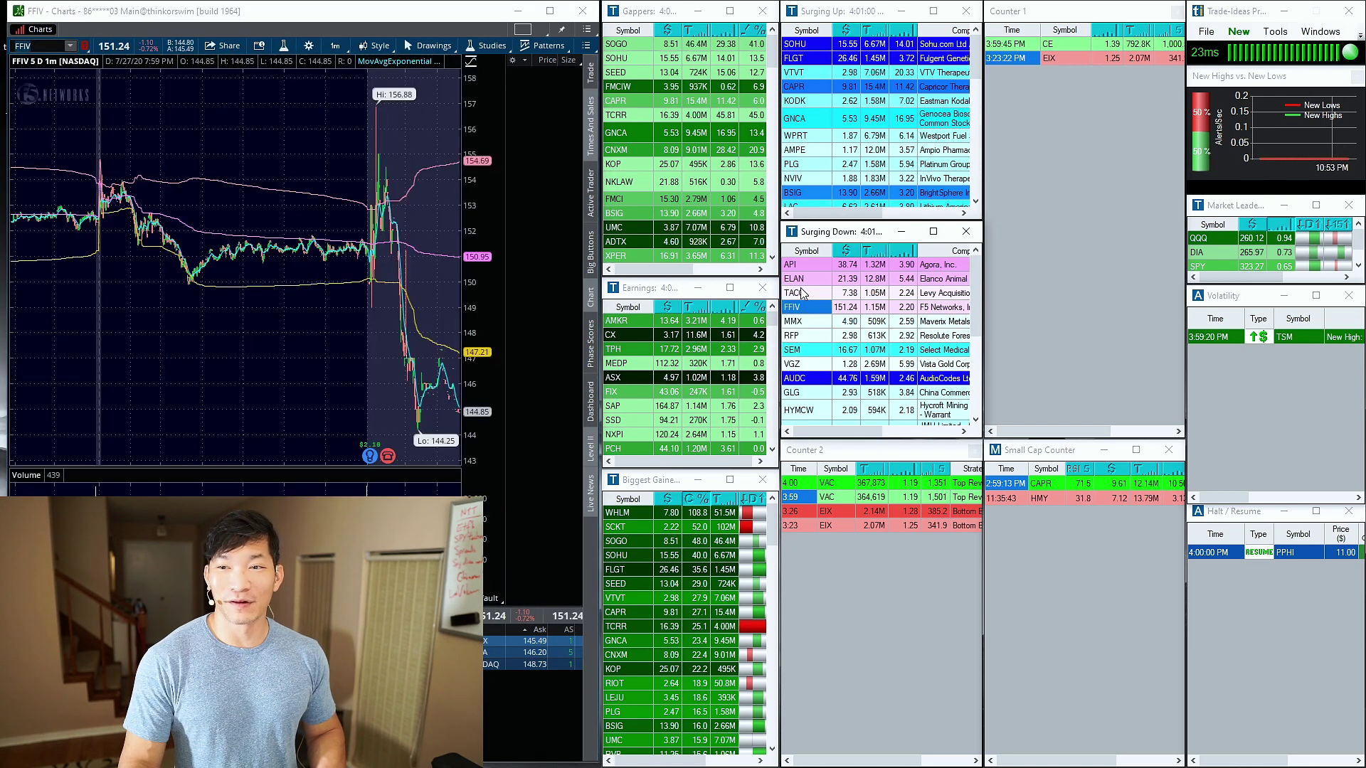
left_click(793, 279)
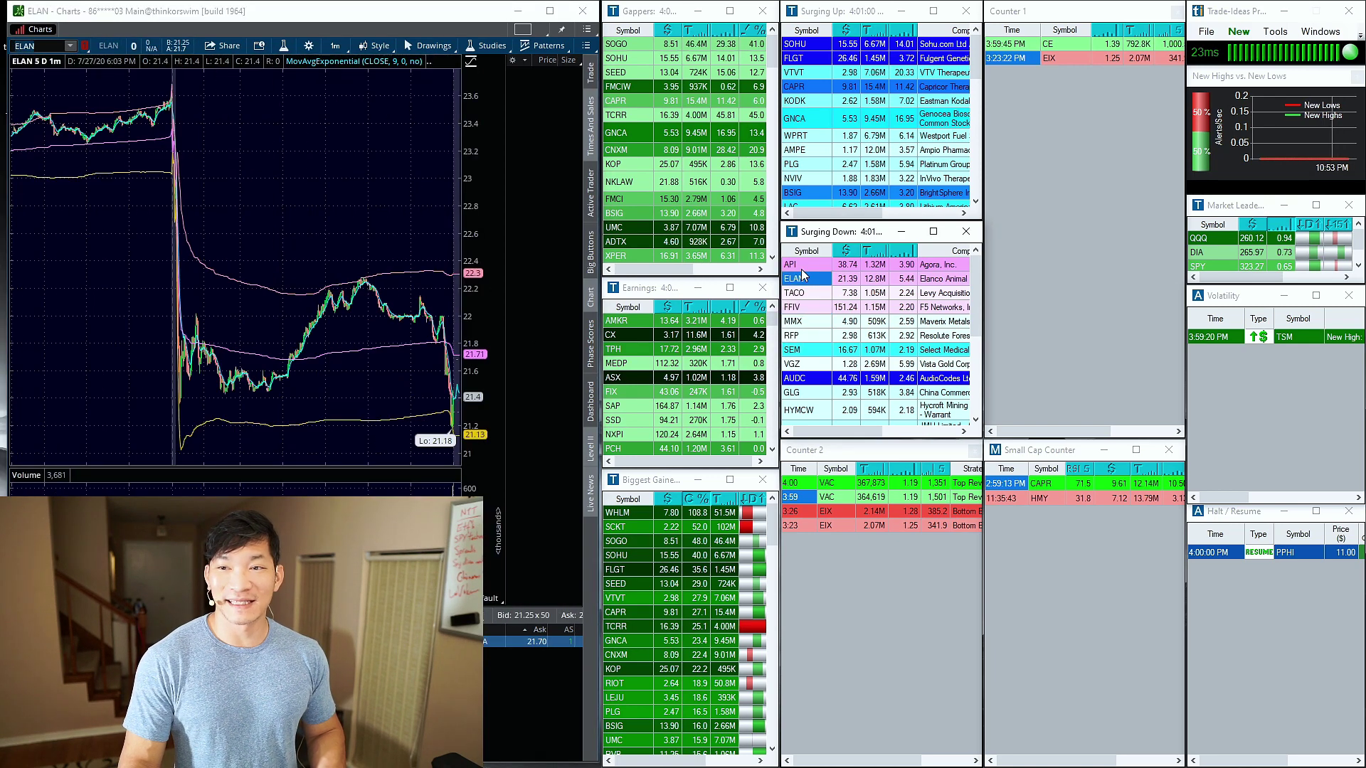
left_click(795, 150)
left_click(806, 100)
Load SEM, GLG, EIX from Counter 2 and finally KODK from Surging Up into the chart
left_click(791, 320)
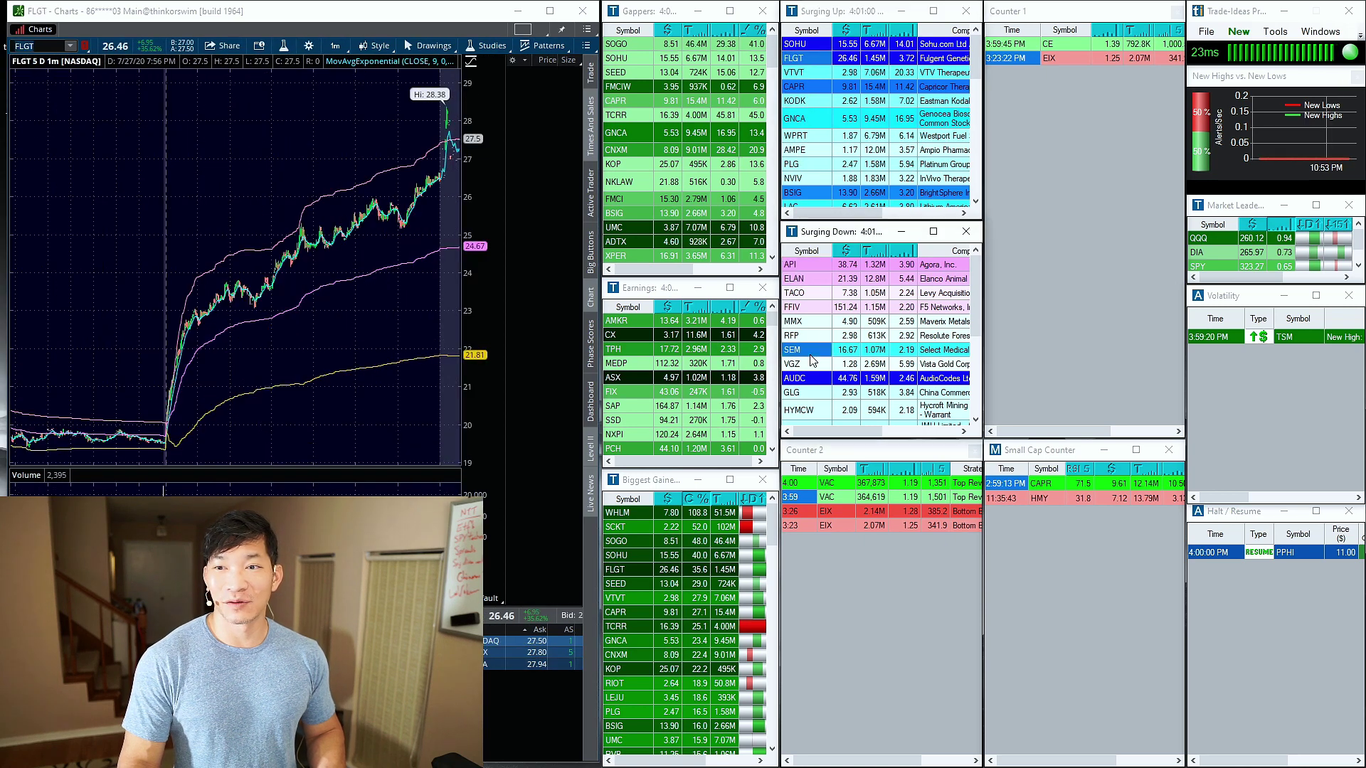
left_click(792, 349)
left_click(799, 393)
left_click(834, 513)
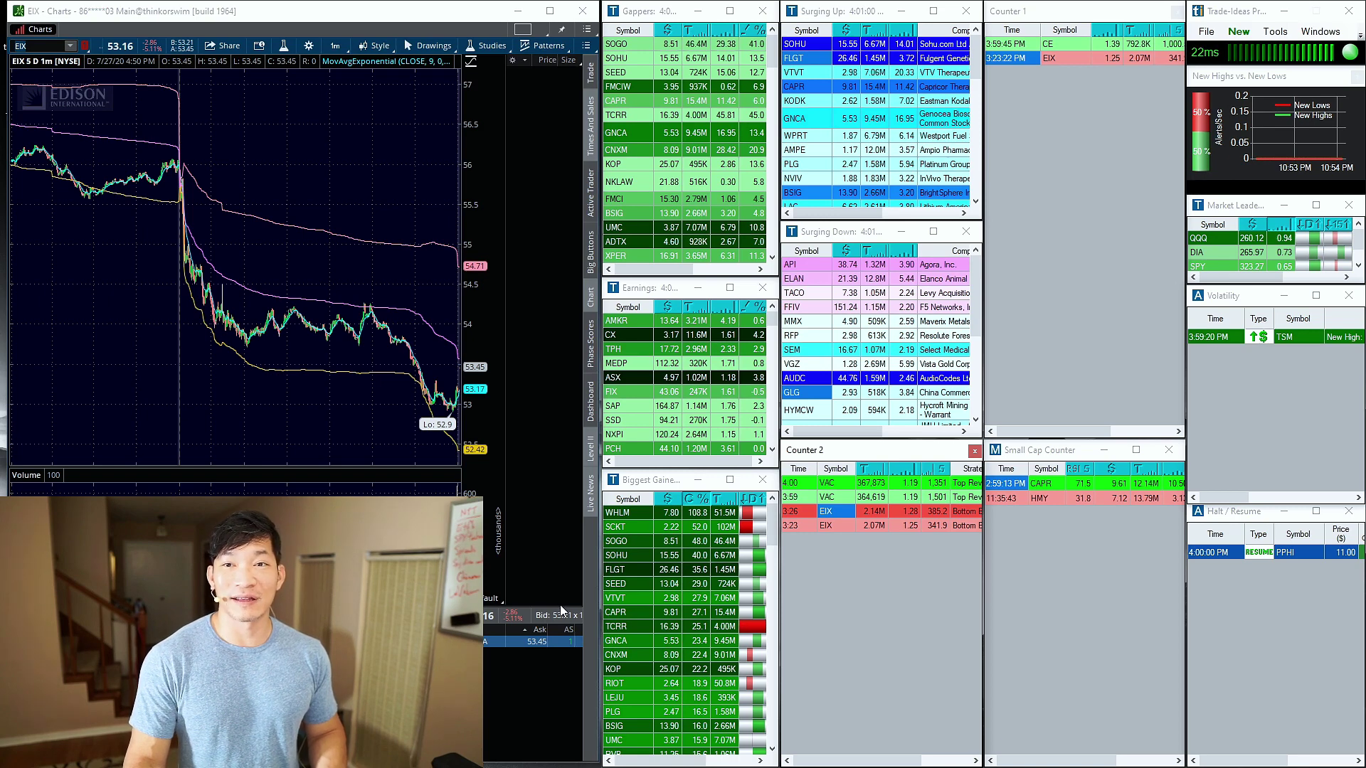
left_click(812, 102)
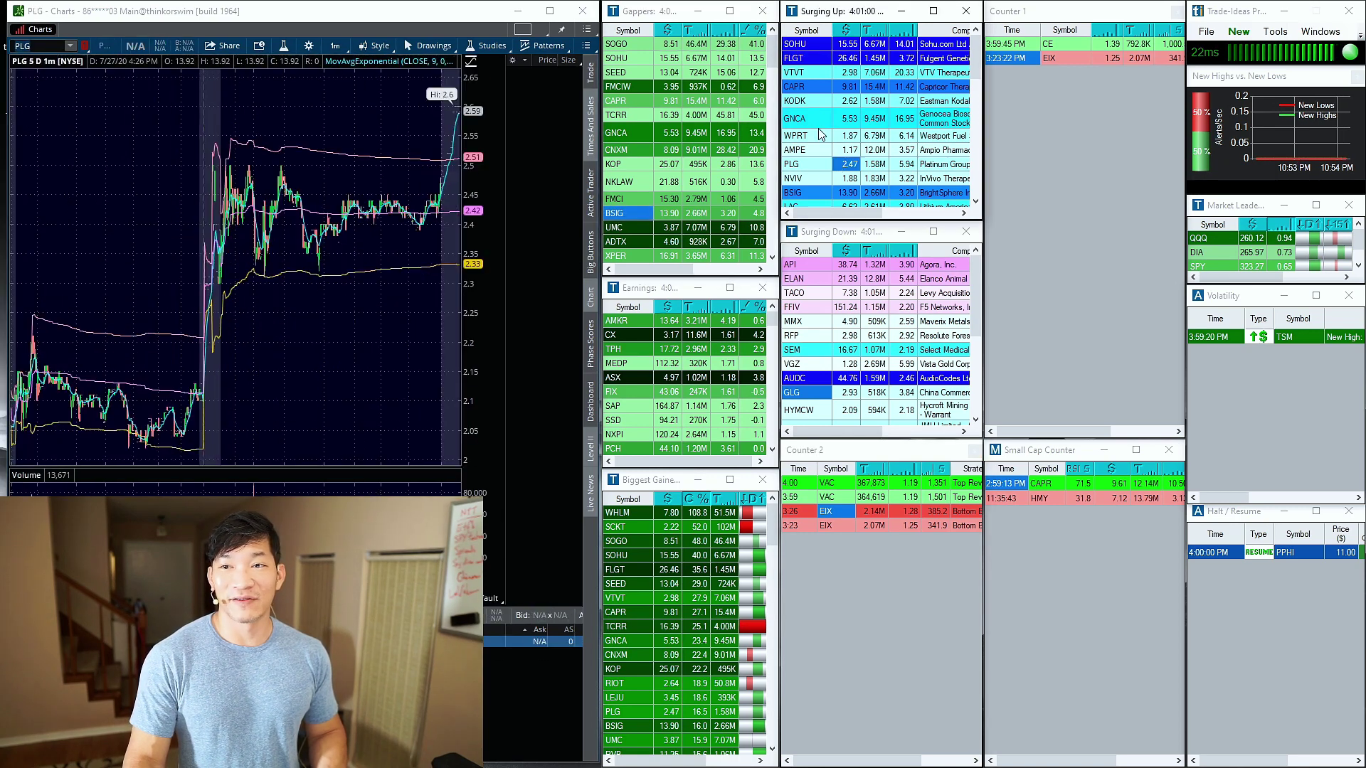